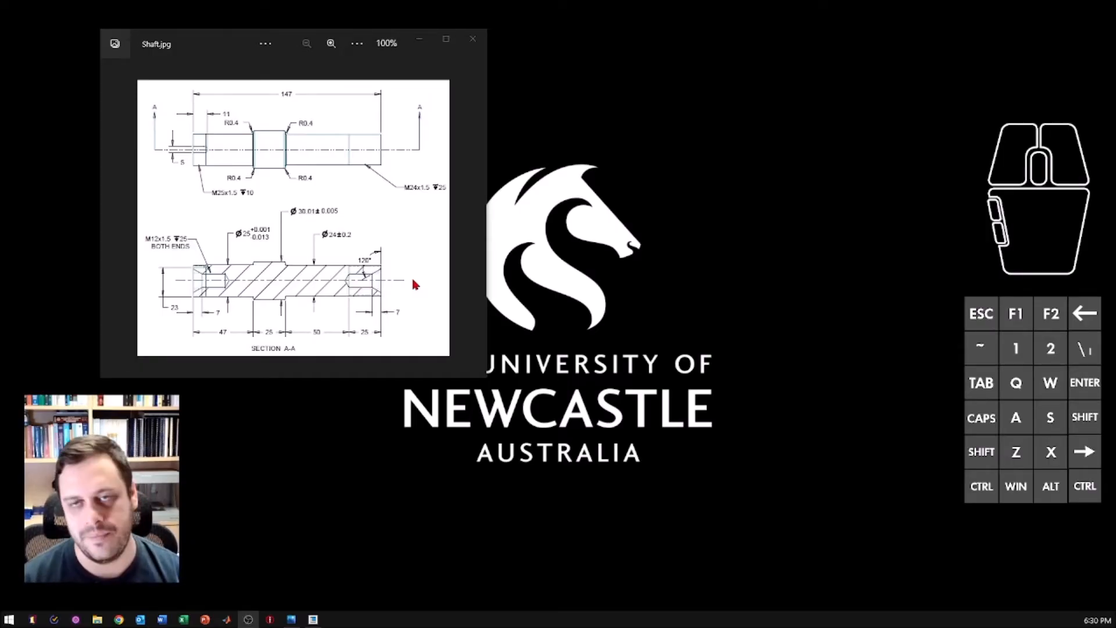
Switch to Creo Parametric and set the working directory to the Revolves folder on the Desktop
{"action": "left_click_drag", "start_coordinate": [214, 44], "coordinate": [0, 47]}
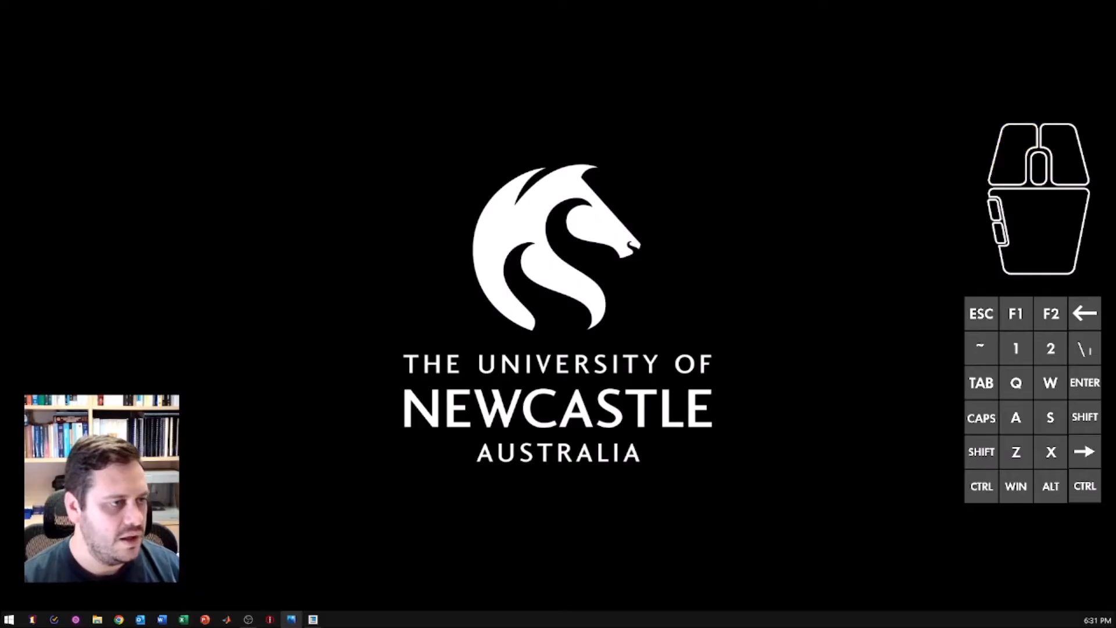
{"action": "left_click", "coordinate": [314, 619]}
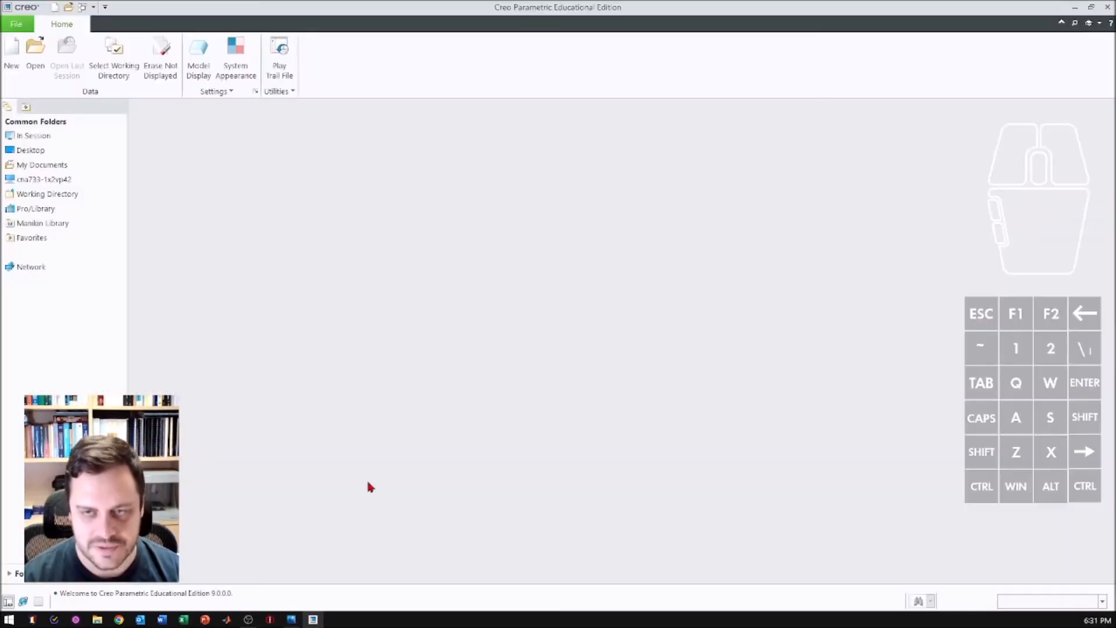
{"action": "left_click", "coordinate": [114, 59]}
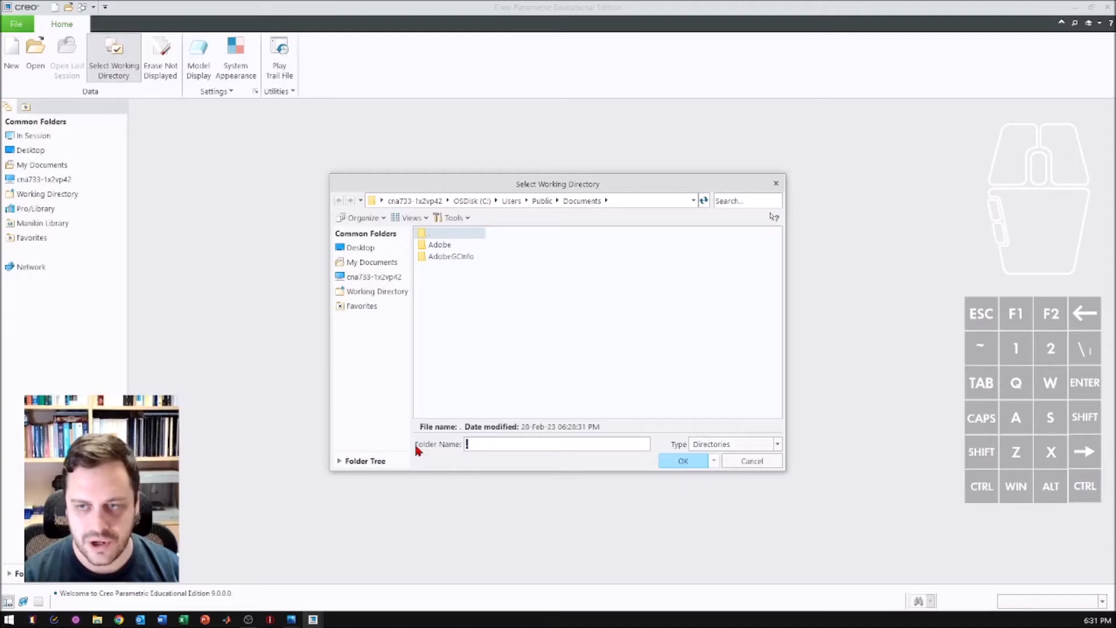
{"action": "left_click", "coordinate": [359, 249]}
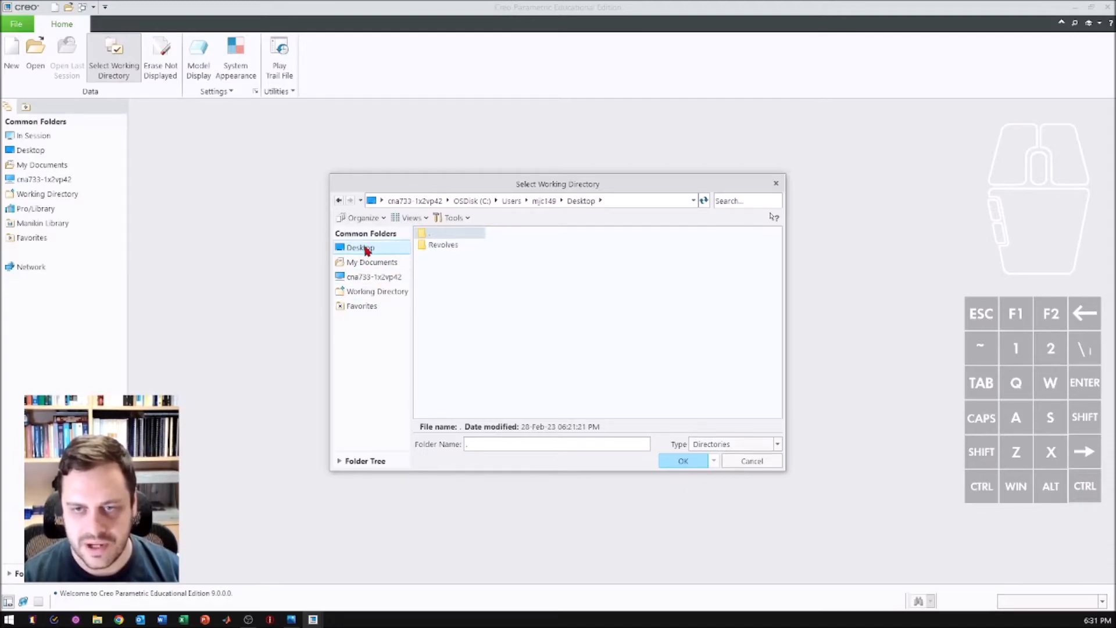
{"action": "left_click", "coordinate": [448, 247]}
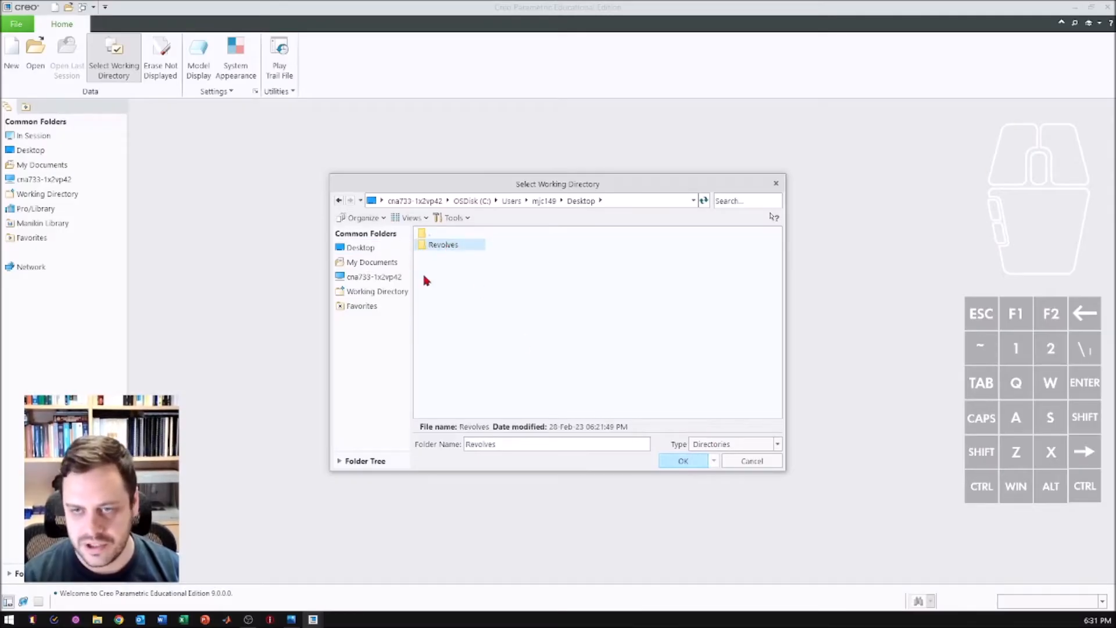
{"action": "double_click", "coordinate": [447, 247]}
{"action": "left_click", "coordinate": [684, 461]}
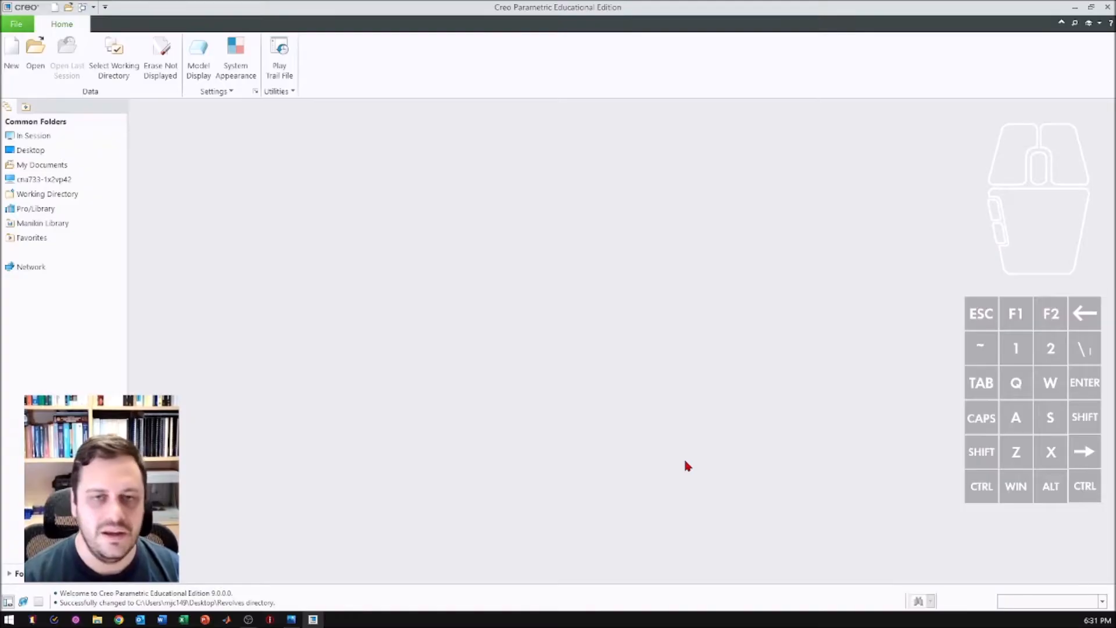
Try to create a new solid part named "Week_2 Shaft" using the default template
{"action": "left_click", "coordinate": [11, 52]}
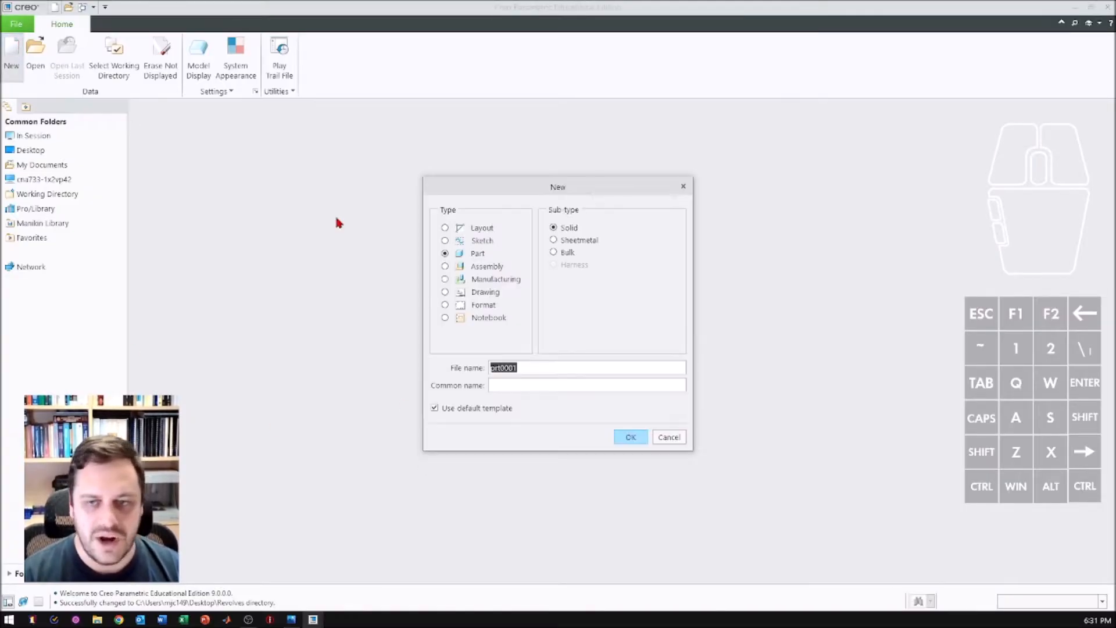
{"action": "type", "text": "W"}
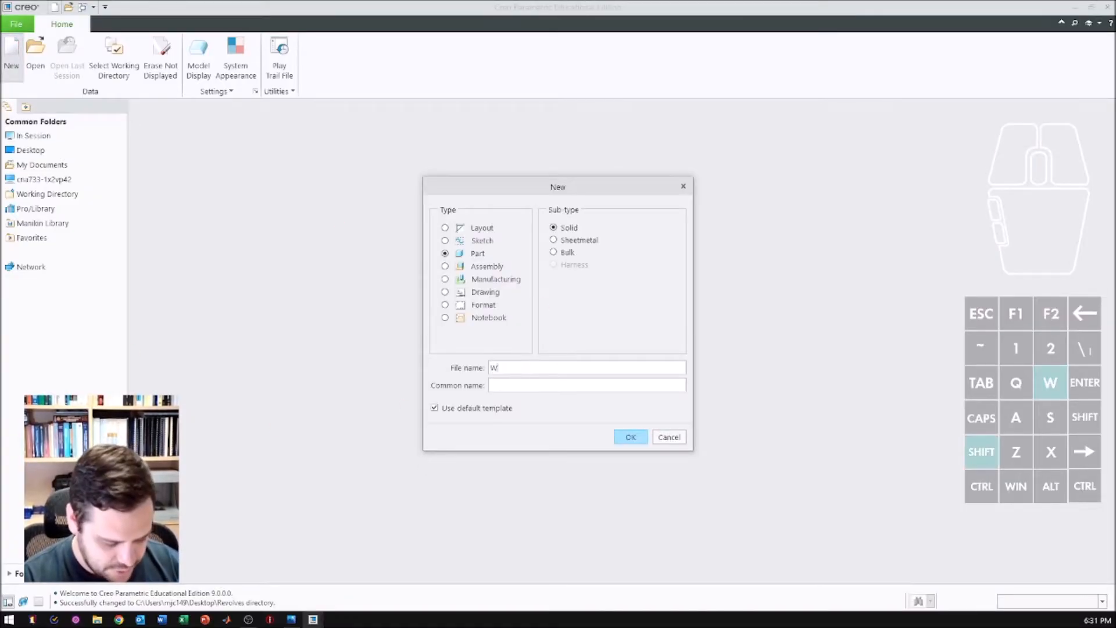
{"action": "type", "text": "eek_2"}
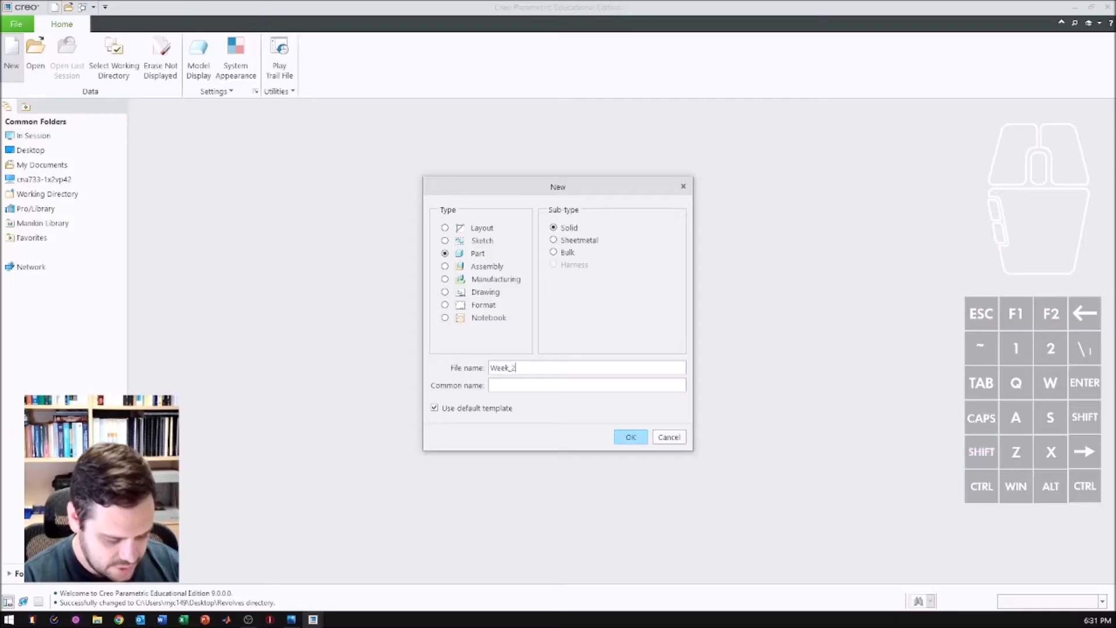
{"action": "type", "text": "_Shaft"}
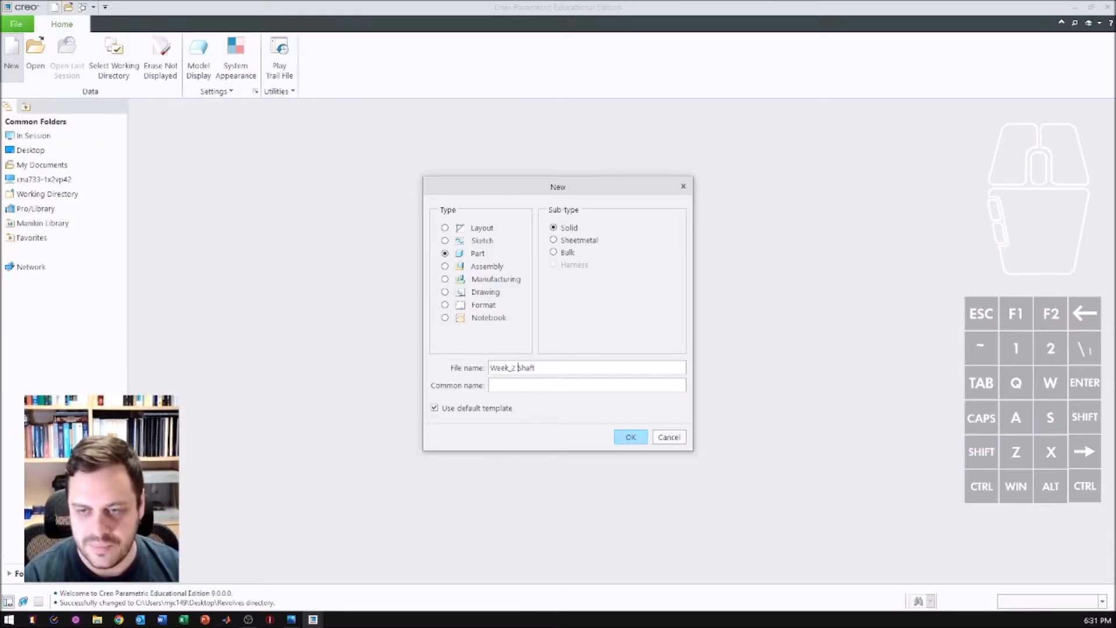
{"action": "left_click", "coordinate": [630, 437]}
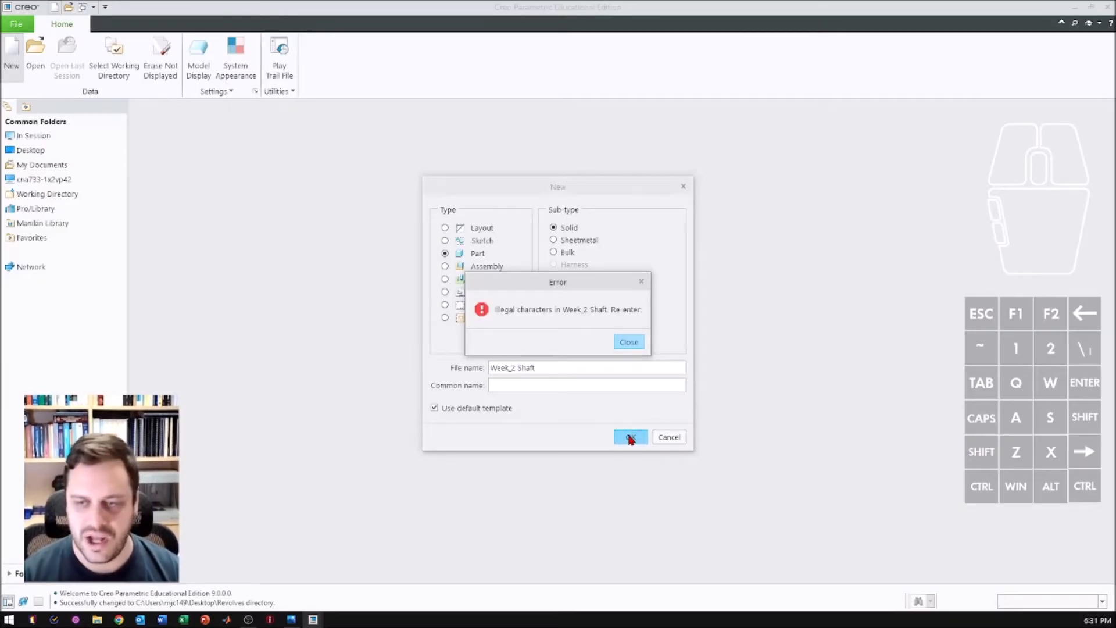
Correct the new part's file name to Week_2_Shaft and create the part
{"action": "left_click", "coordinate": [619, 342]}
{"action": "left_click", "coordinate": [531, 369]}
{"action": "key", "text": "Left"}
{"action": "key", "text": "Left"}
{"action": "key", "text": "Left"}
{"action": "key", "text": "BackSpace"}
{"action": "type", "text": "_"}
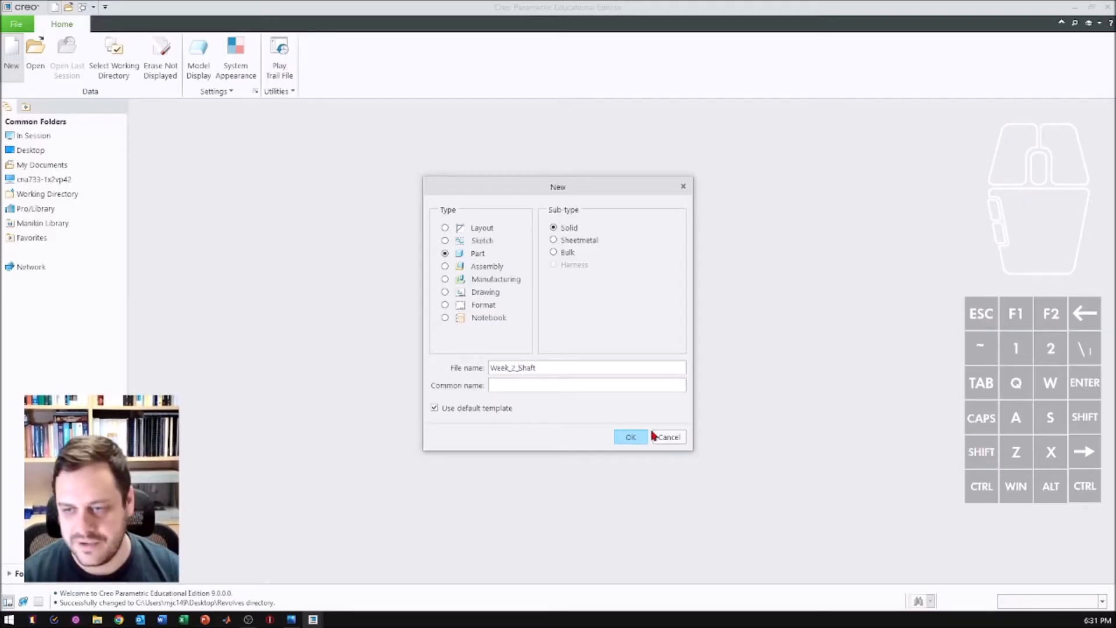
{"action": "left_click", "coordinate": [630, 440]}
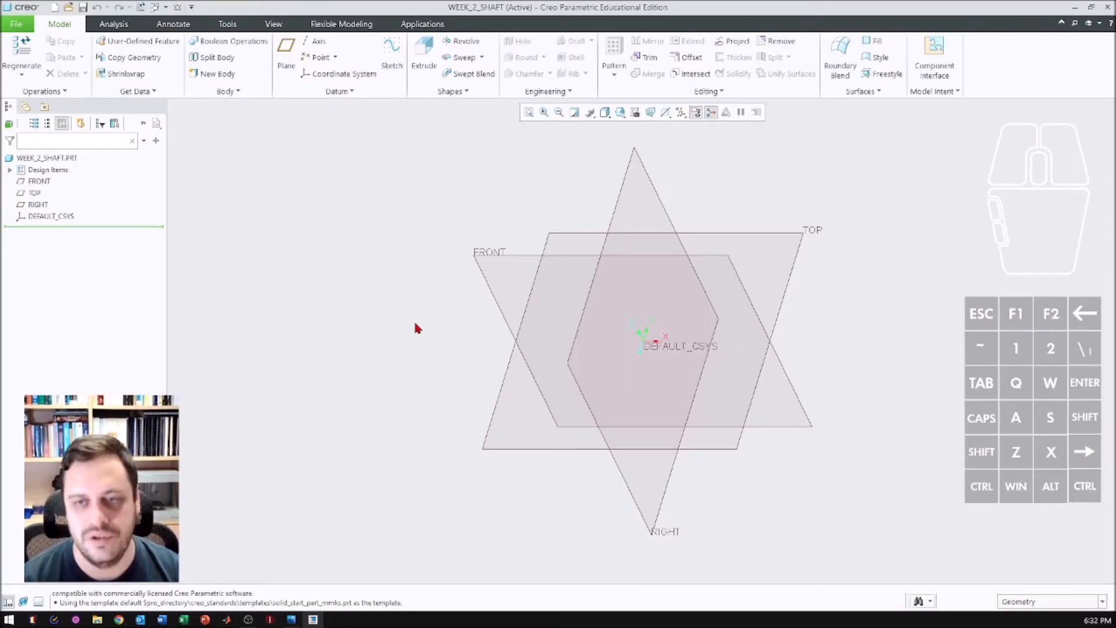
On the FRONT plane, sketch two adjoining rectangles running left from the origin along the horizontal reference, about 105 by 74 and 90 by 59 mm
{"action": "left_click", "coordinate": [504, 261]}
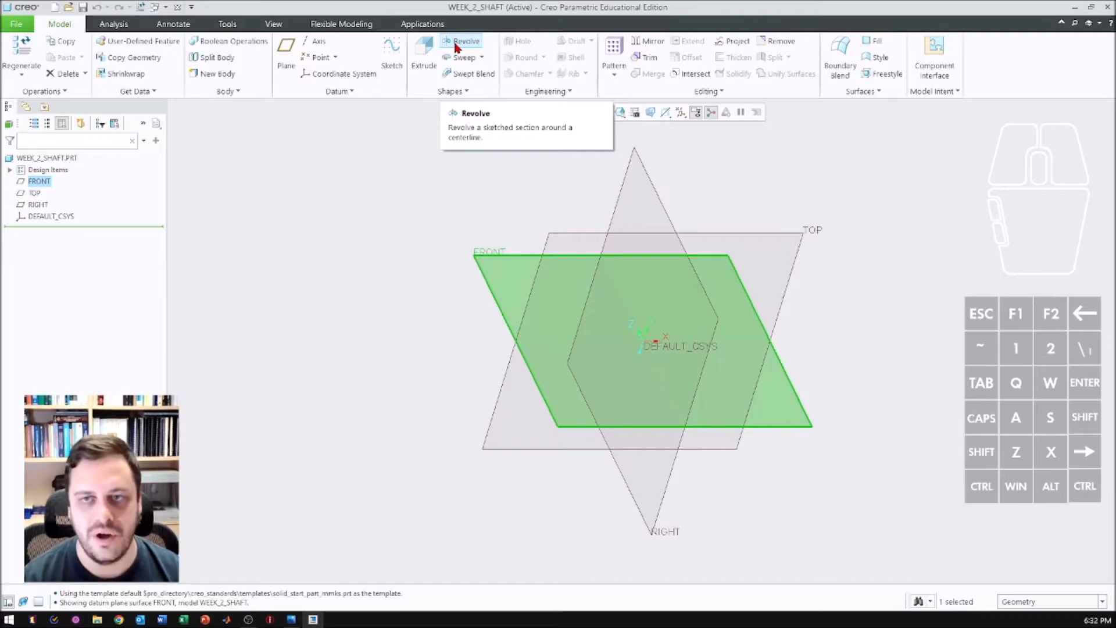
{"action": "left_click", "coordinate": [390, 48]}
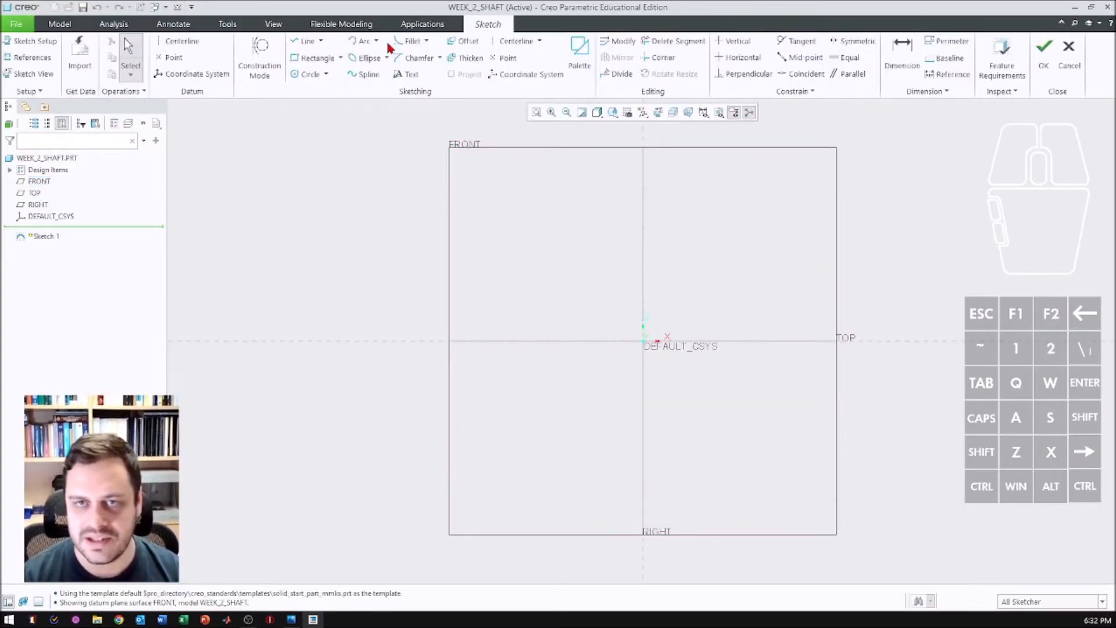
{"action": "left_click", "coordinate": [295, 59]}
{"action": "left_click", "coordinate": [643, 341]}
{"action": "left_click", "coordinate": [563, 285]}
{"action": "left_click", "coordinate": [563, 341]}
{"action": "left_click", "coordinate": [495, 296]}
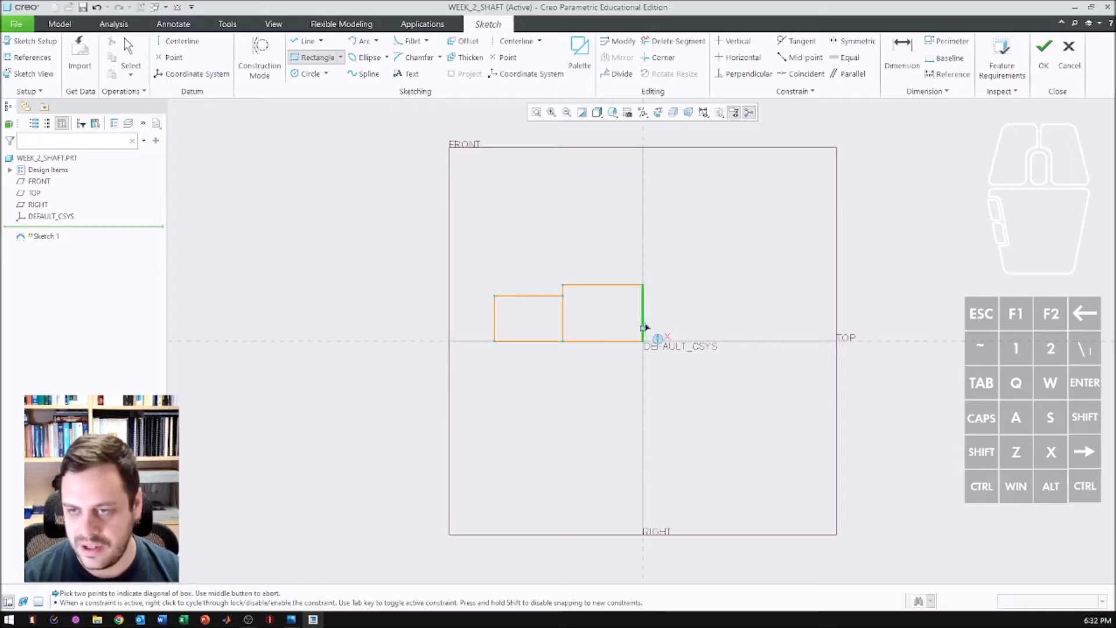
Sketch a third rectangle to the right of the origin along the horizontal reference, about 238 by 67 mm
{"action": "left_click", "coordinate": [643, 342]}
{"action": "scroll", "coordinate": [813, 291], "scroll_direction": "up", "scroll_amount": 6}
{"action": "scroll", "coordinate": [831, 305], "scroll_direction": "down", "scroll_amount": 5}
{"action": "scroll", "coordinate": [852, 318], "scroll_direction": "up", "scroll_amount": 2}
{"action": "left_click", "coordinate": [843, 302]}
{"action": "middle_click", "coordinate": [772, 334]}
{"action": "scroll", "coordinate": [773, 335], "scroll_direction": "down", "scroll_amount": 4}
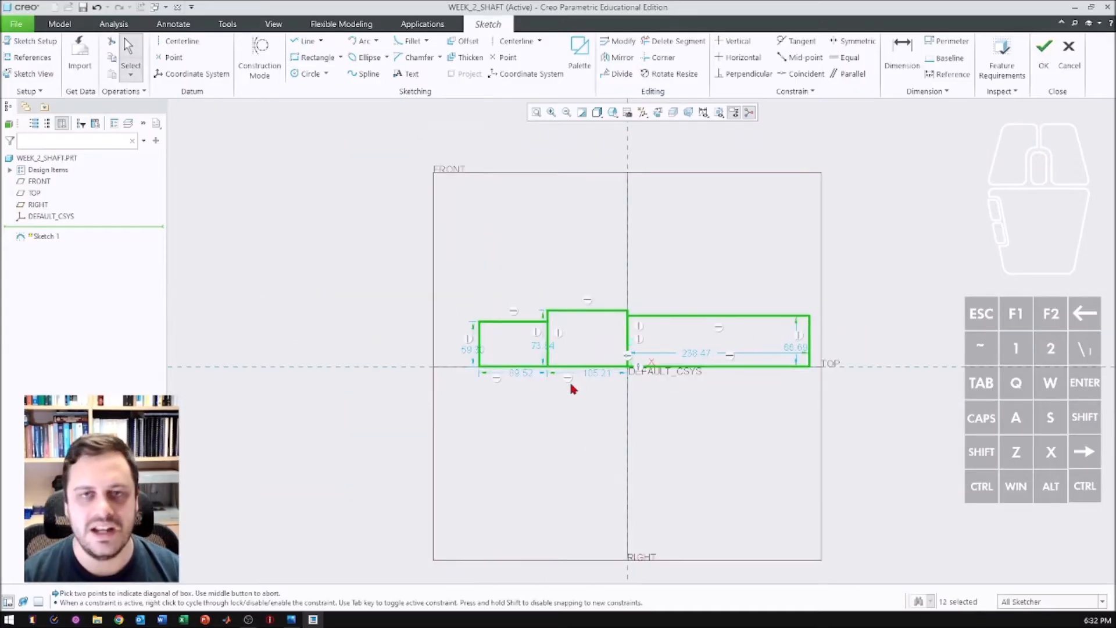
Check the diameters in the Shaft.jpg drawing and set the right rectangle's height to 12 mm, half of the 24 mm diameter
{"action": "mouse_move", "coordinate": [0, 233]}
{"action": "left_mouse_down"}
{"action": "mouse_move", "coordinate": [4, 190]}
{"action": "mouse_move", "coordinate": [0, 319]}
{"action": "mouse_move", "coordinate": [257, 152]}
{"action": "left_mouse_up"}
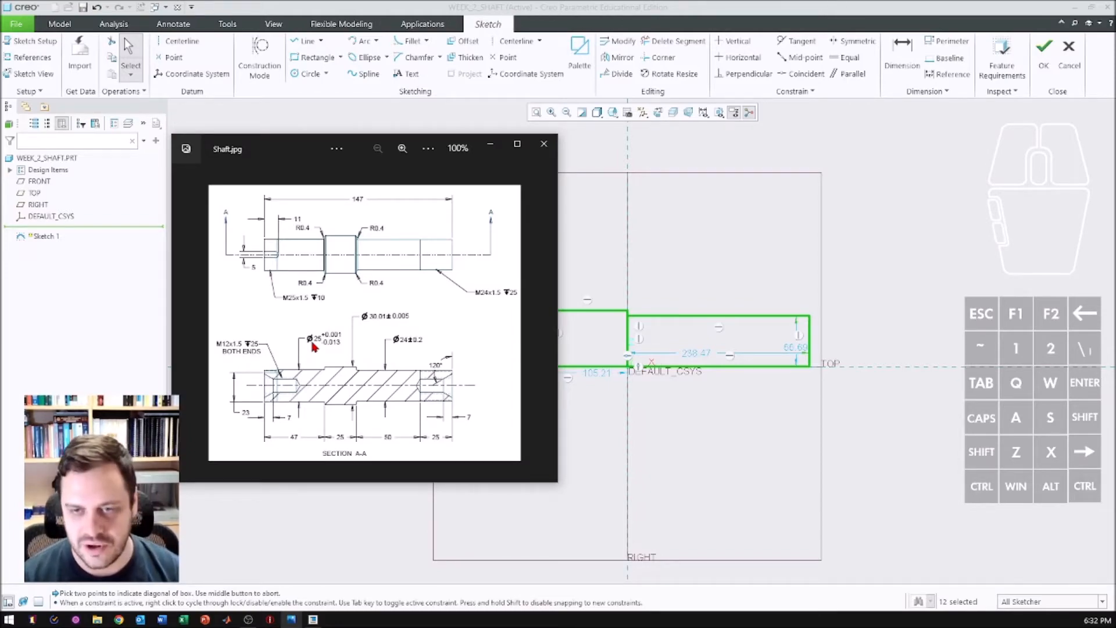
{"action": "mouse_move", "coordinate": [298, 134]}
{"action": "left_mouse_down"}
{"action": "mouse_move", "coordinate": [294, 168]}
{"action": "mouse_move", "coordinate": [0, 168]}
{"action": "left_mouse_up"}
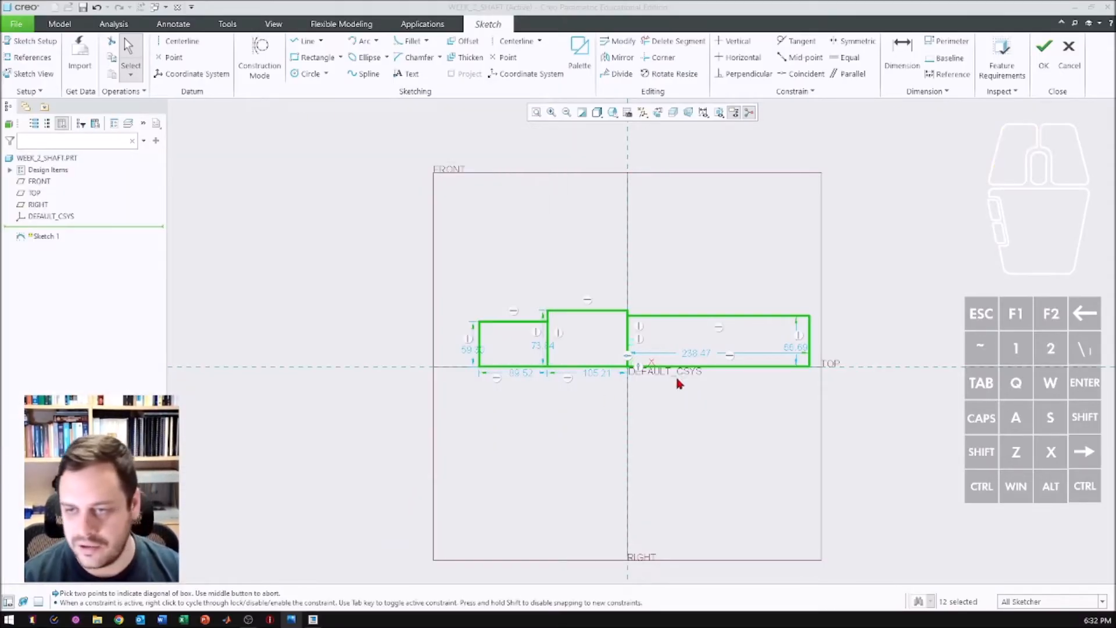
{"action": "double_click", "coordinate": [793, 349]}
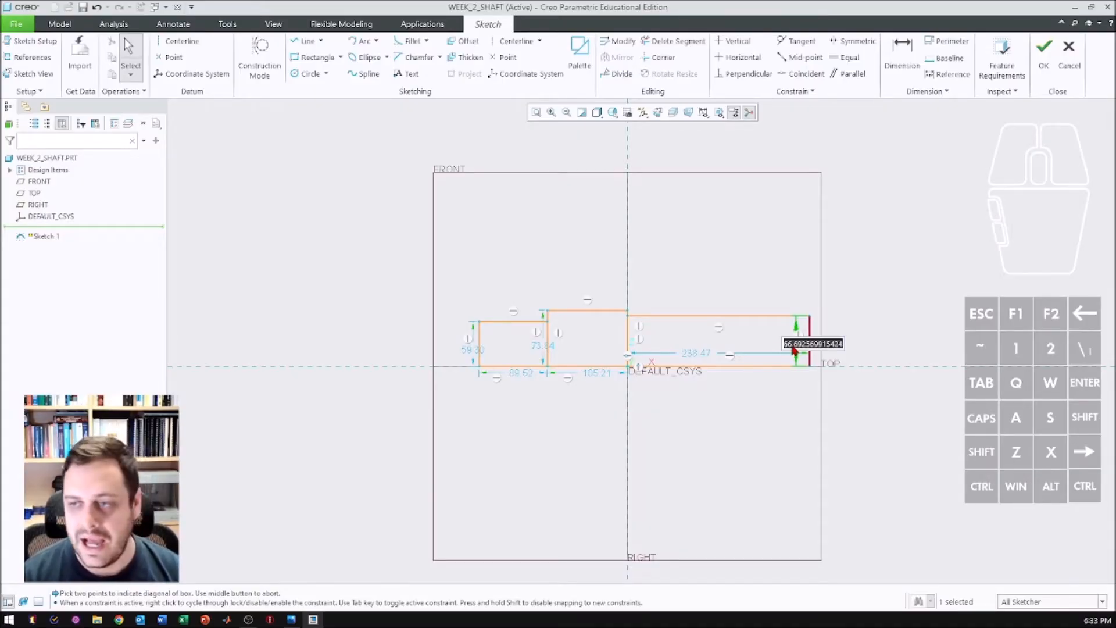
{"action": "type", "text": "2.25"}
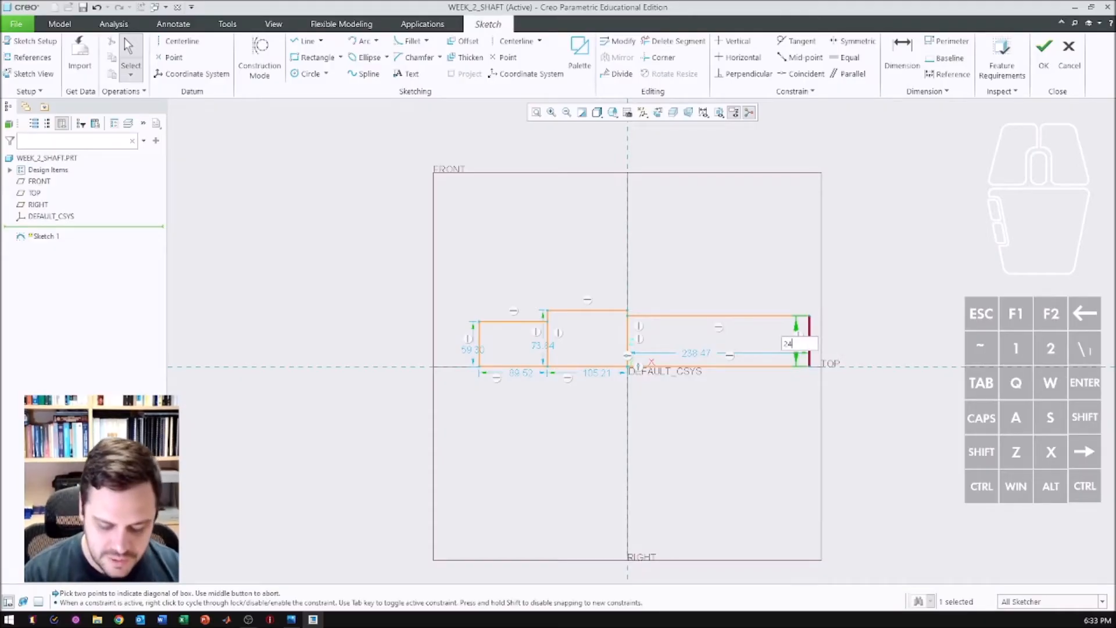
{"action": "key", "text": "Return"}
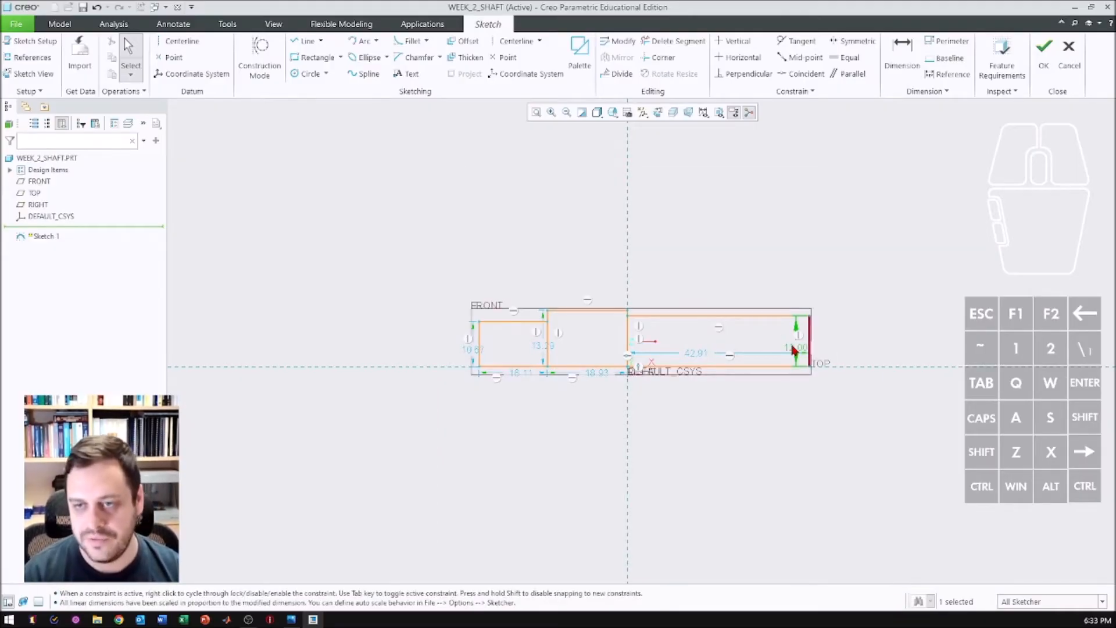
Set the middle rectangle's height to 15 mm and the left rectangle's height to 12.5 mm
{"action": "left_click_drag", "start_coordinate": [541, 349], "coordinate": [586, 247]}
{"action": "double_click", "coordinate": [584, 244]}
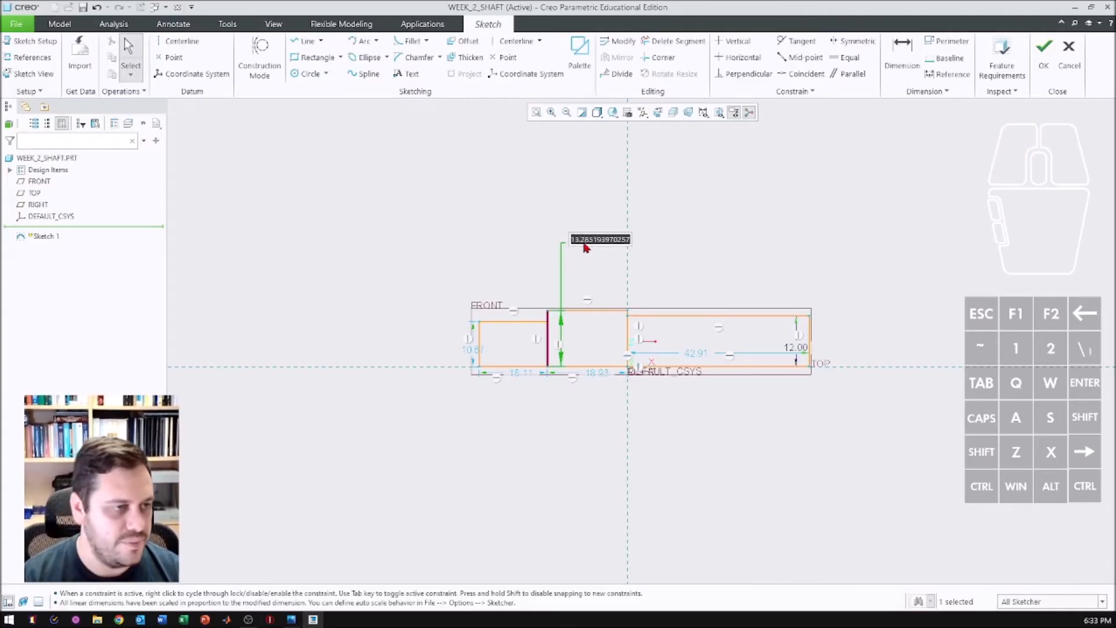
{"action": "type", "text": "15"}
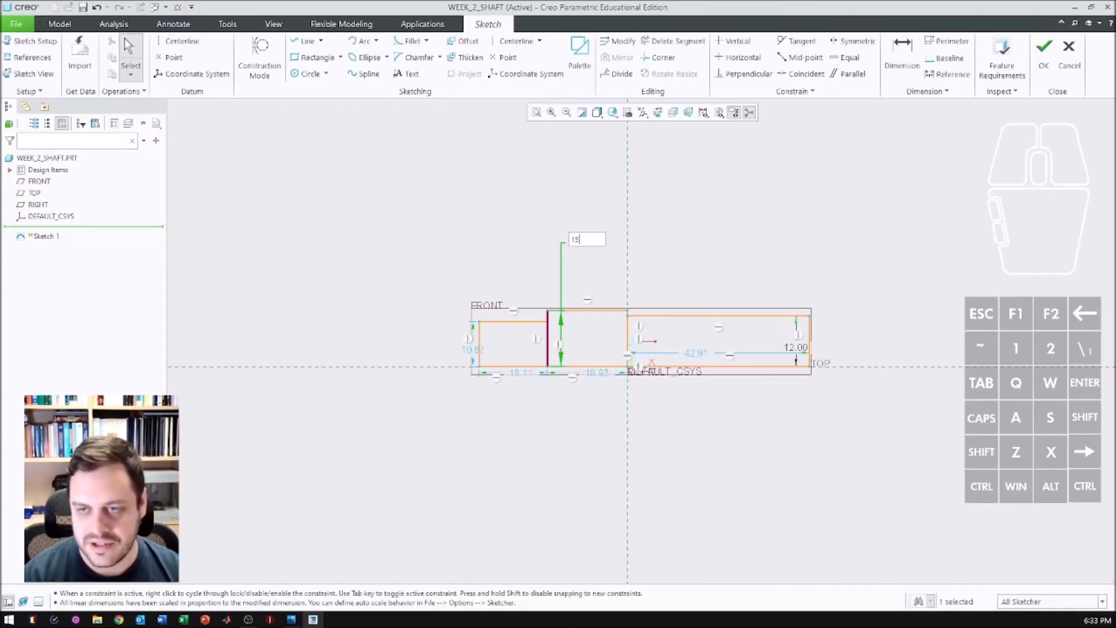
{"action": "key", "text": "Return"}
{"action": "left_click_drag", "start_coordinate": [474, 349], "coordinate": [435, 353]}
{"action": "double_click", "coordinate": [435, 353]}
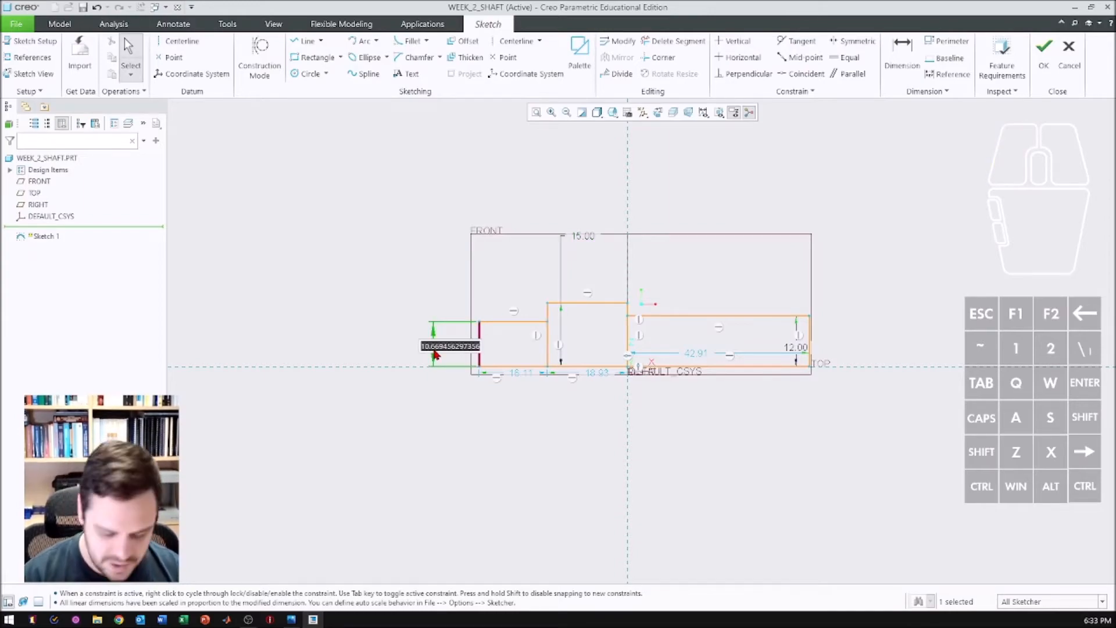
{"action": "type", "text": "25"}
{"action": "key", "text": "Return"}
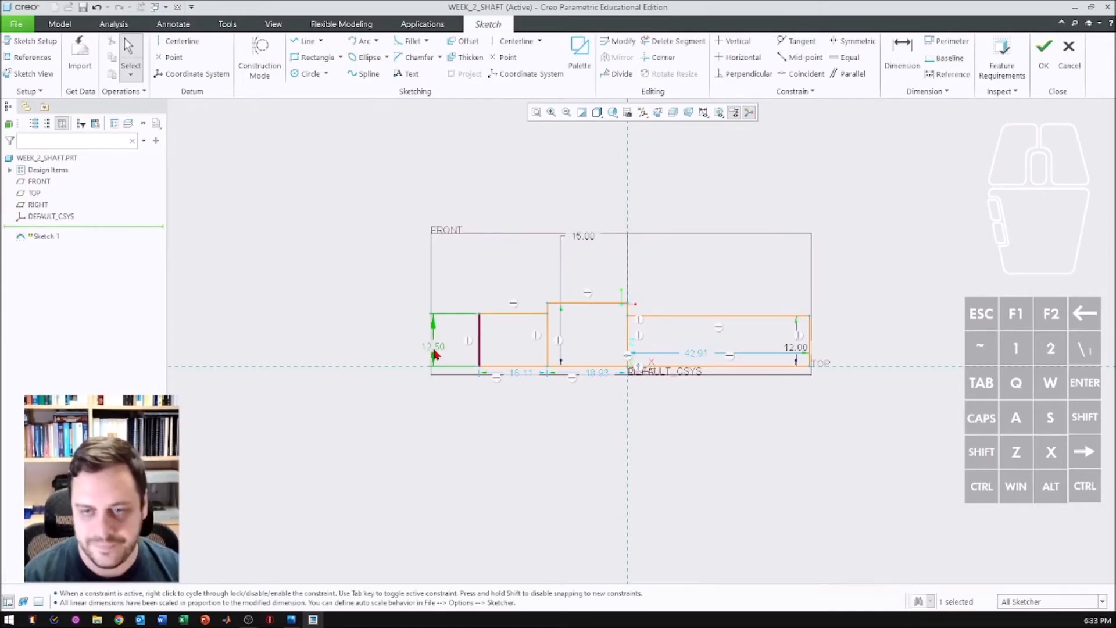
Set the rectangles' lengths to 75 mm for the right one, 25 mm for the middle one and 47 mm for the left one
{"action": "double_click", "coordinate": [697, 355]}
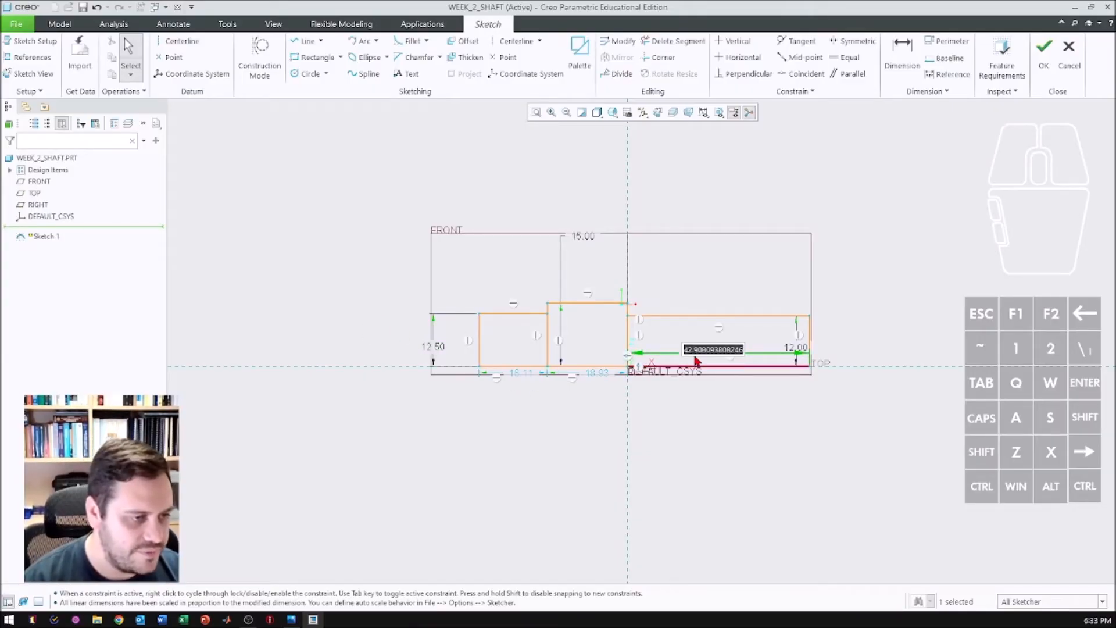
{"action": "type", "text": "75"}
{"action": "key", "text": "Return"}
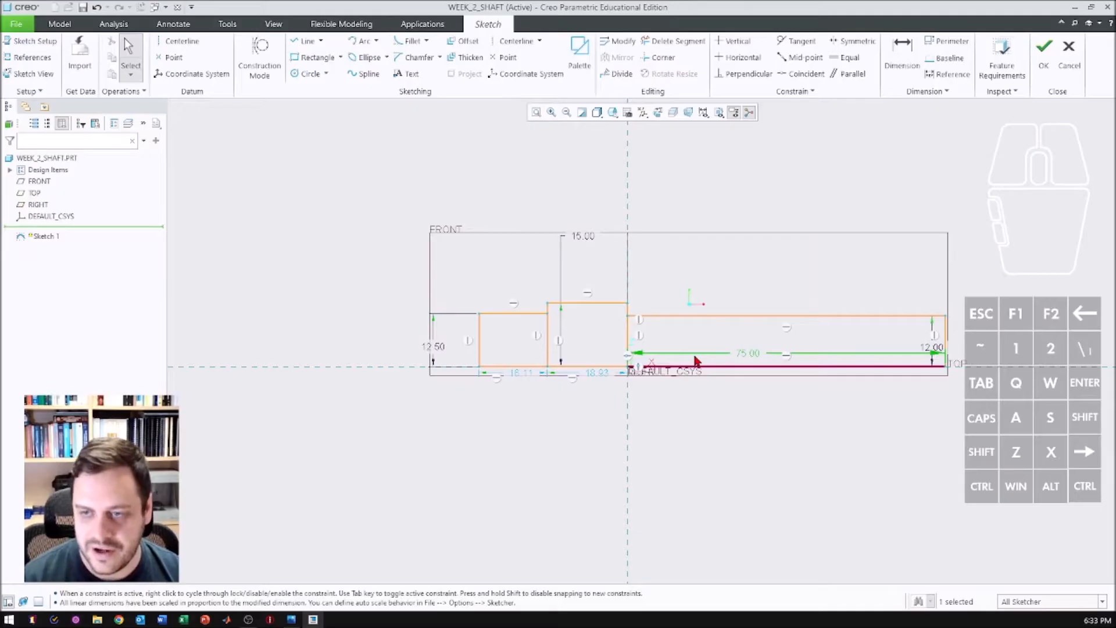
{"action": "double_click", "coordinate": [600, 376]}
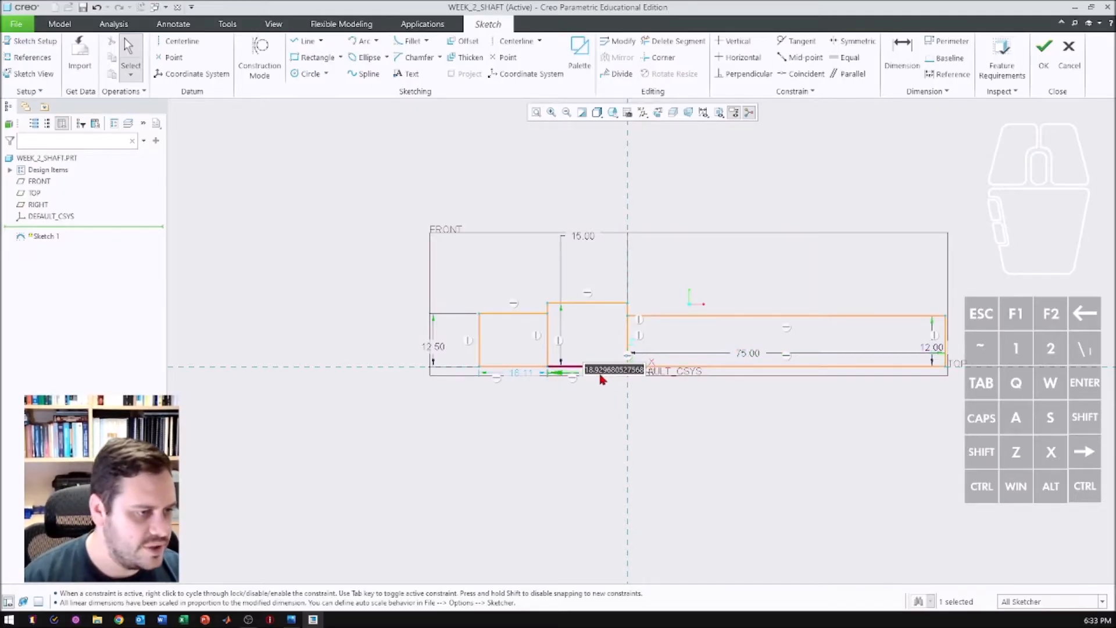
{"action": "type", "text": "25"}
{"action": "key", "text": "Return"}
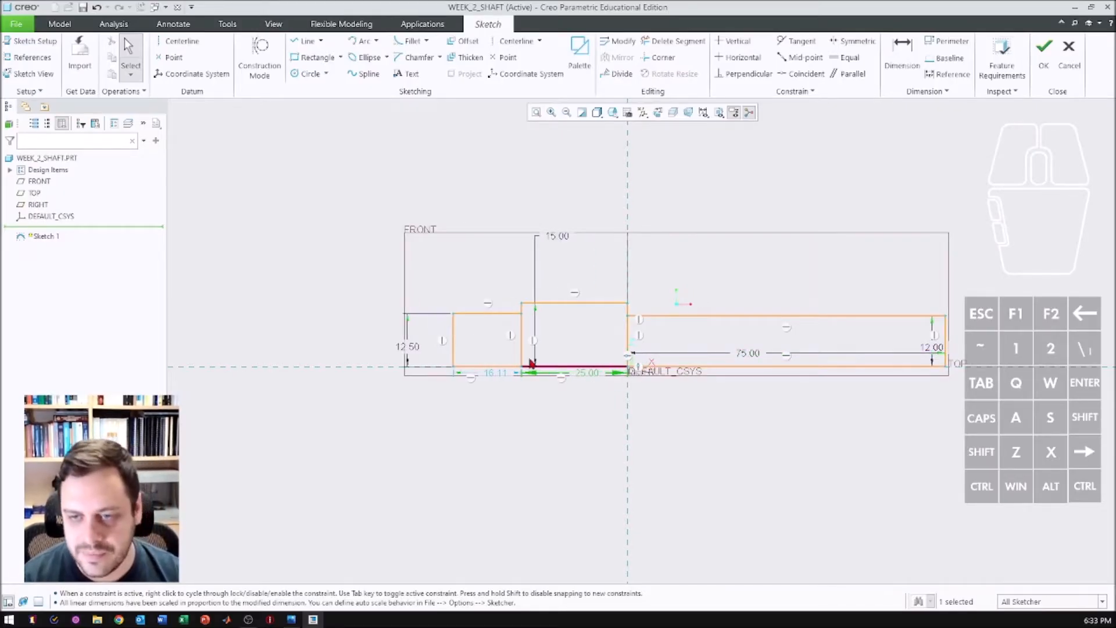
{"action": "double_click", "coordinate": [499, 373]}
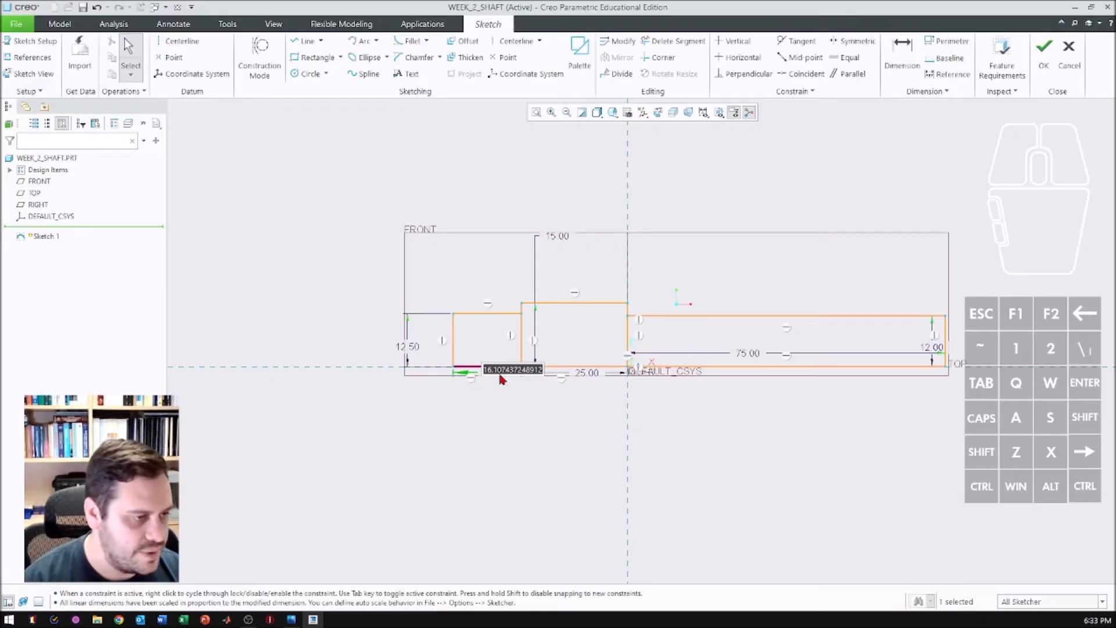
{"action": "type", "text": "47"}
{"action": "key", "text": "Return"}
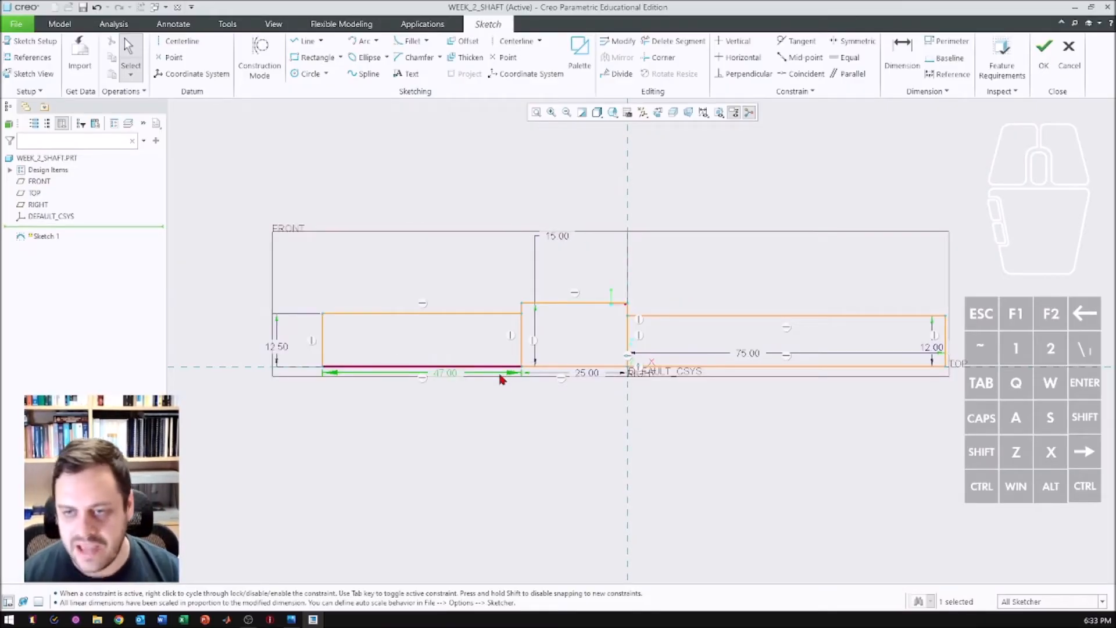
{"action": "left_click", "coordinate": [480, 439]}
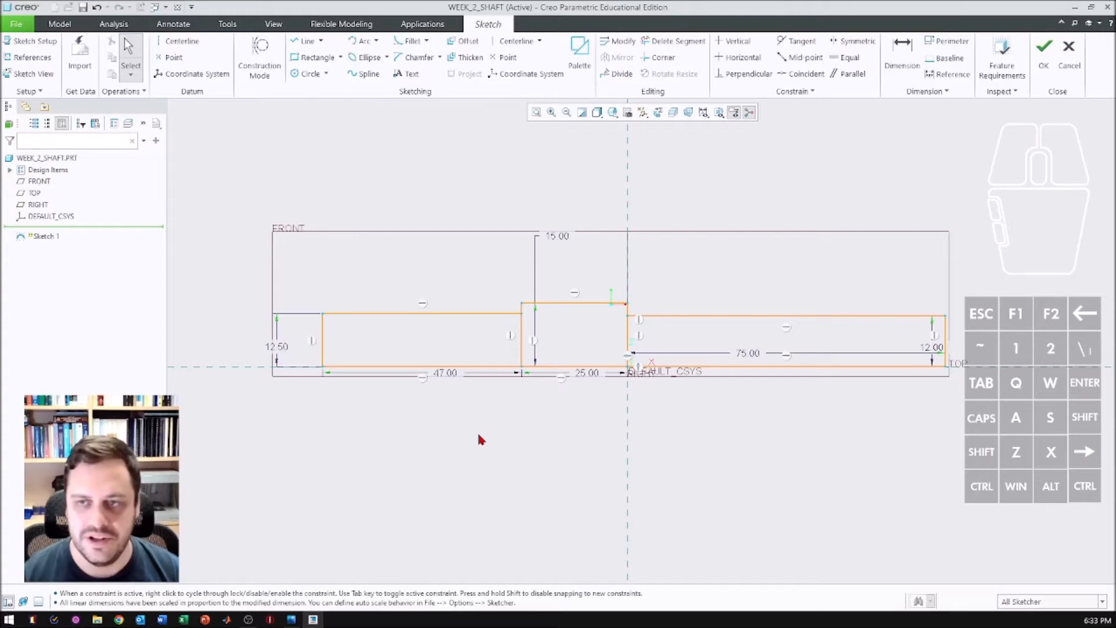
Delete the two inner vertical segments between the rectangles to leave a single closed stepped shaft profile
{"action": "left_click", "coordinate": [658, 40]}
{"action": "left_click", "coordinate": [522, 340]}
{"action": "left_click", "coordinate": [523, 342]}
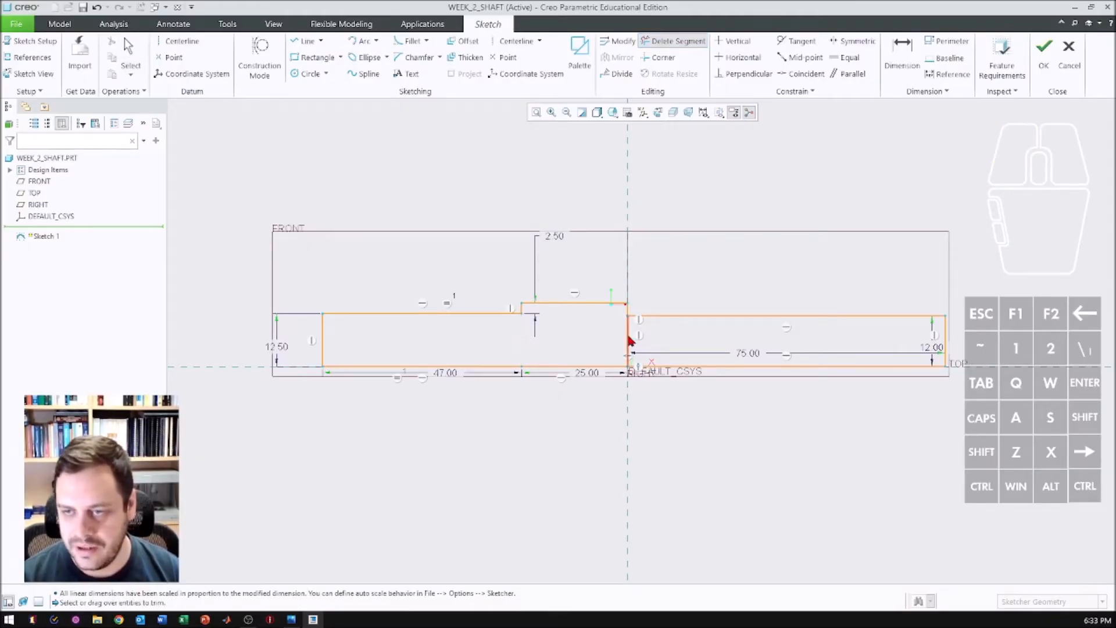
{"action": "left_click", "coordinate": [628, 346]}
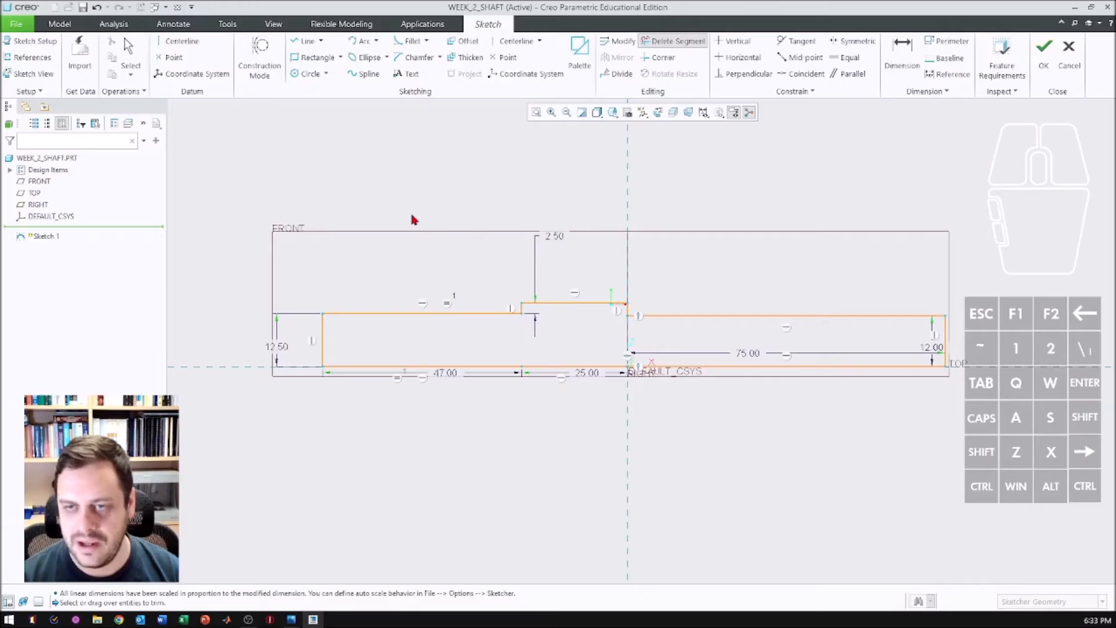
Accept the stepped shaft profile sketch and try to revolve it
{"action": "middle_click", "coordinate": [357, 165]}
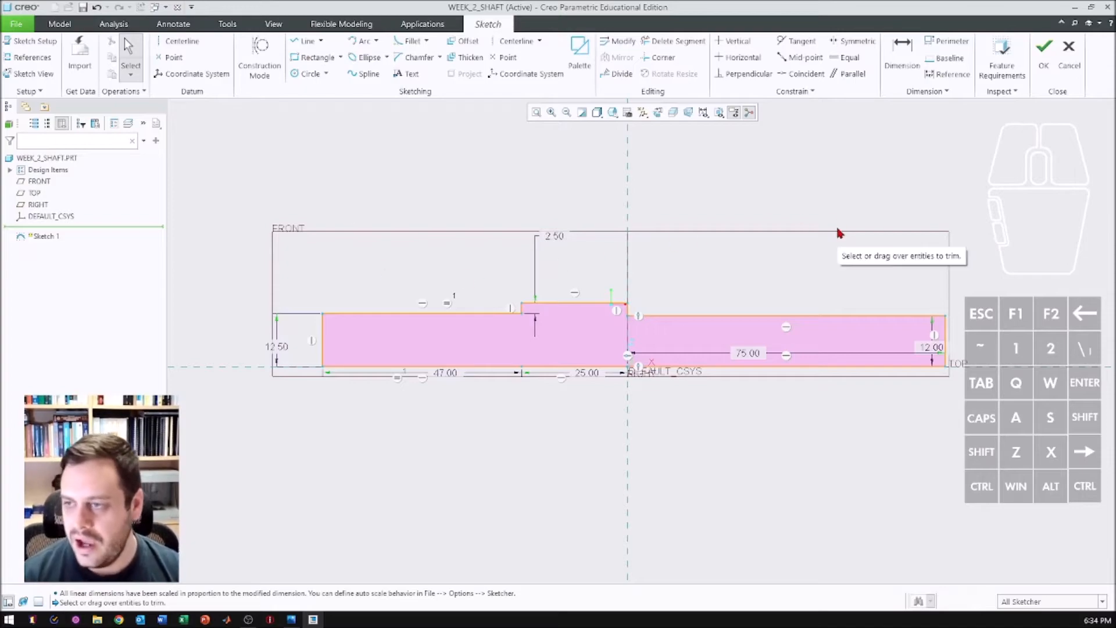
{"action": "left_click", "coordinate": [1045, 63]}
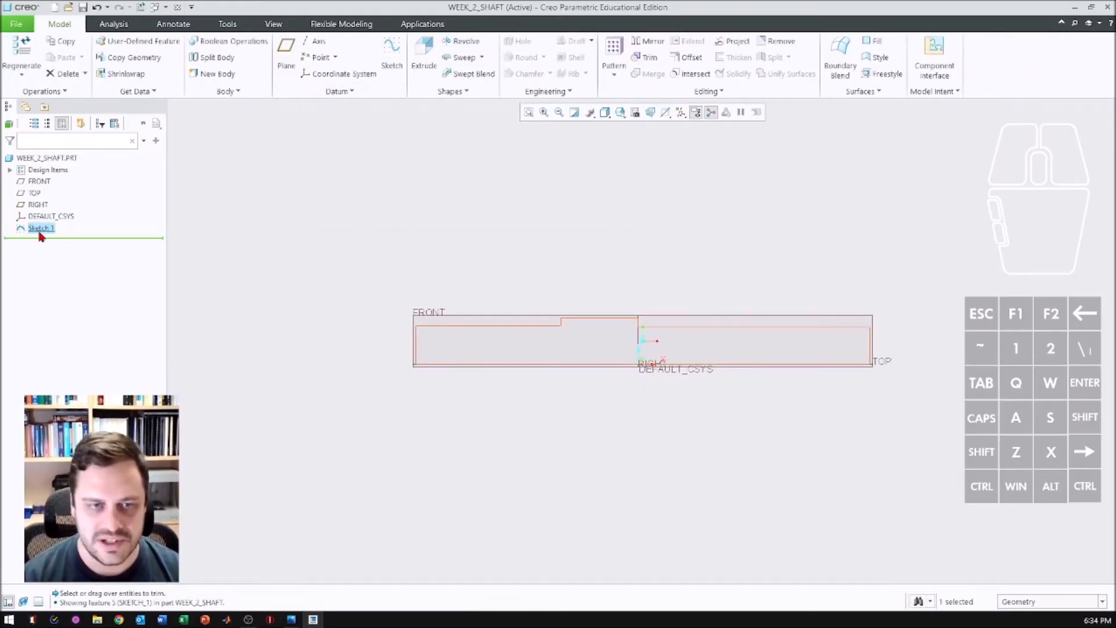
{"action": "left_click", "coordinate": [463, 40]}
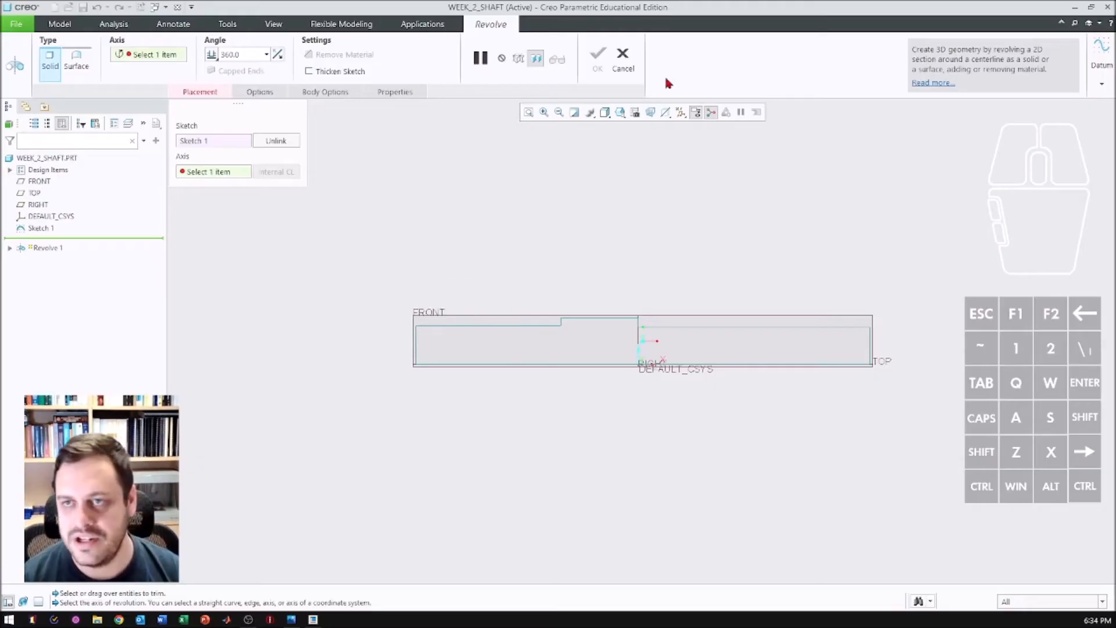
{"action": "left_click", "coordinate": [631, 65]}
Reopen Sketch 1 for editing and delete the three line segments along the base of the profile
{"action": "right_click", "coordinate": [41, 228]}
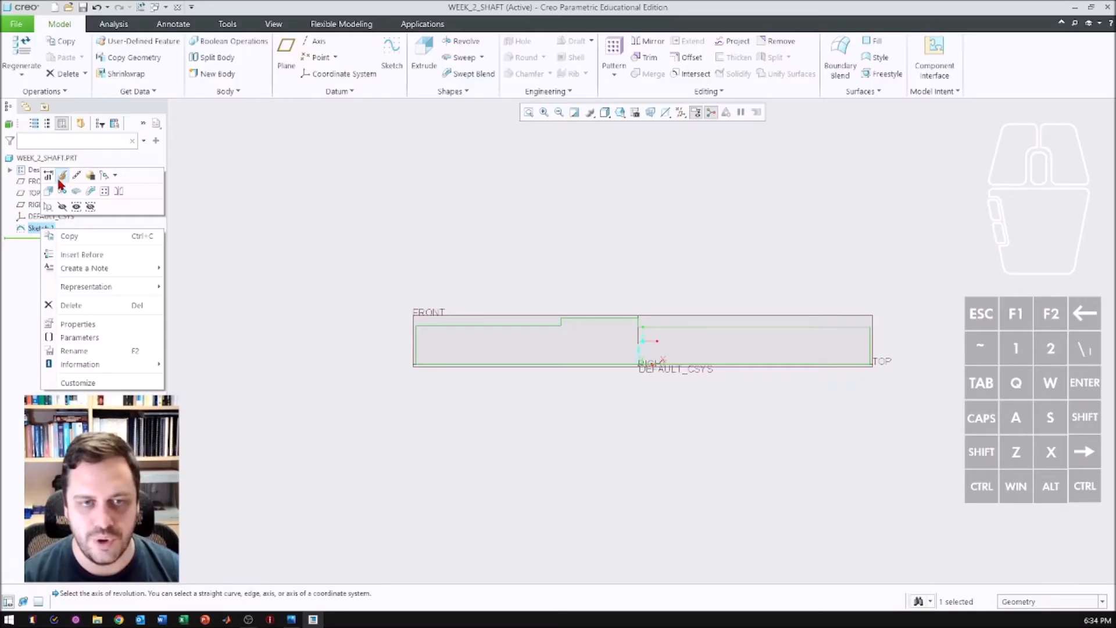
{"action": "left_click", "coordinate": [64, 176]}
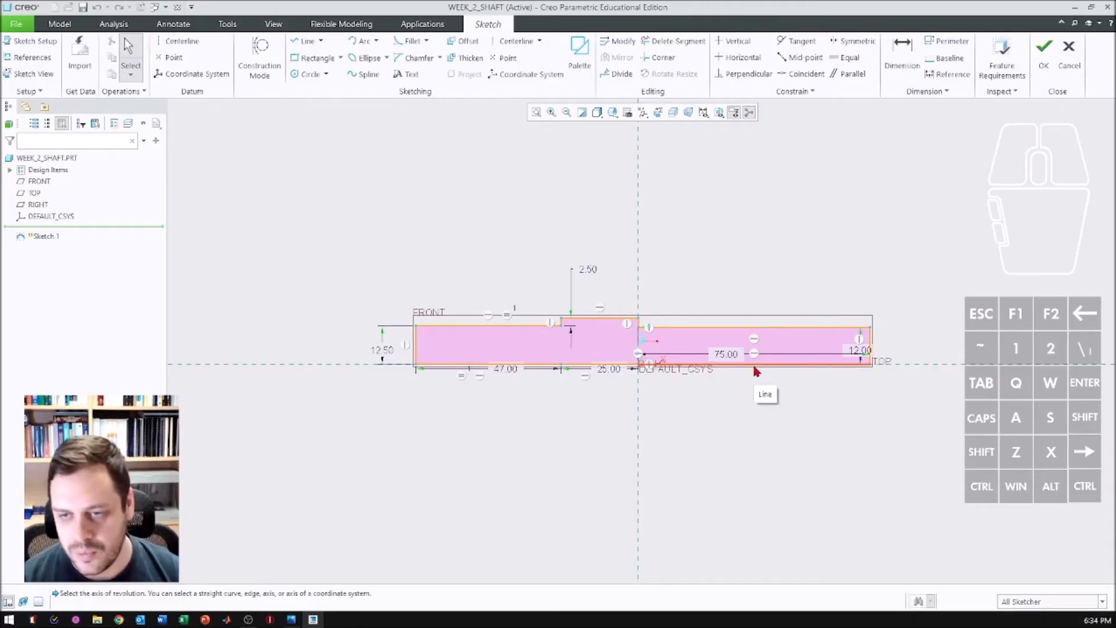
{"action": "left_click", "coordinate": [506, 367]}
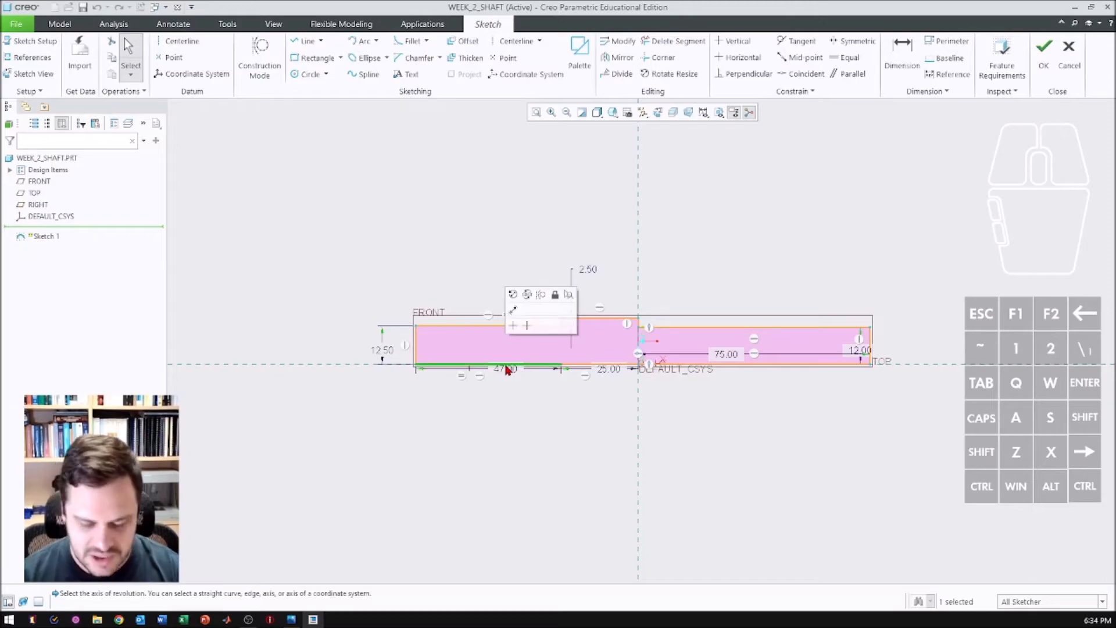
{"action": "key", "text": "Delete"}
{"action": "left_click", "coordinate": [605, 365]}
{"action": "key", "text": "Delete"}
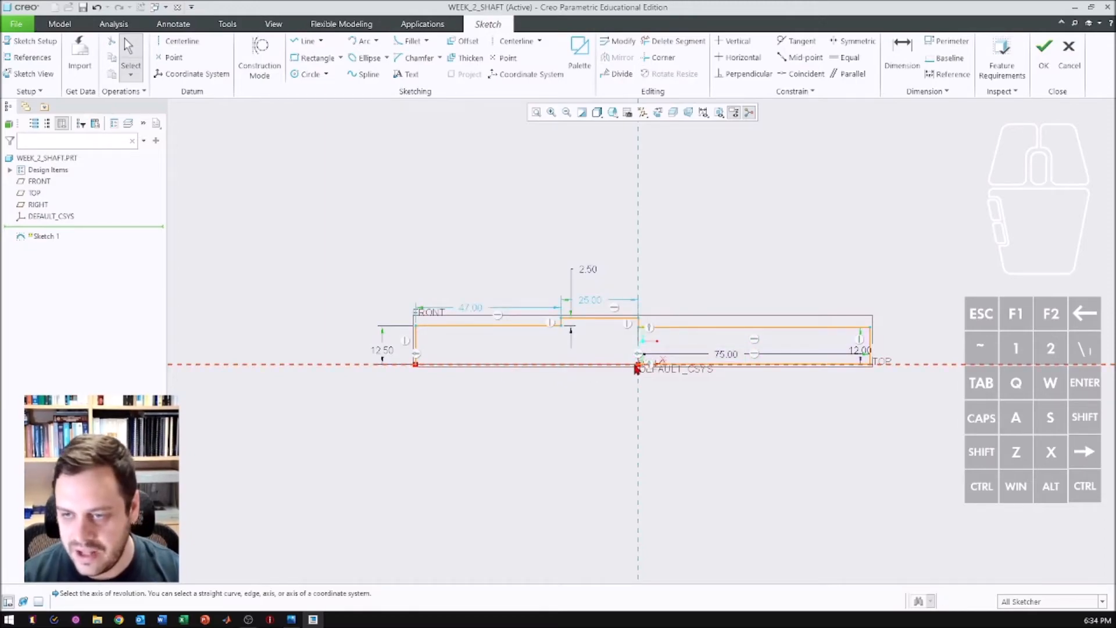
{"action": "scroll", "coordinate": [637, 365], "scroll_direction": "up", "scroll_amount": 3}
{"action": "left_click", "coordinate": [654, 368]}
{"action": "key", "text": "Delete"}
{"action": "scroll", "coordinate": [586, 407], "scroll_direction": "down", "scroll_amount": 3}
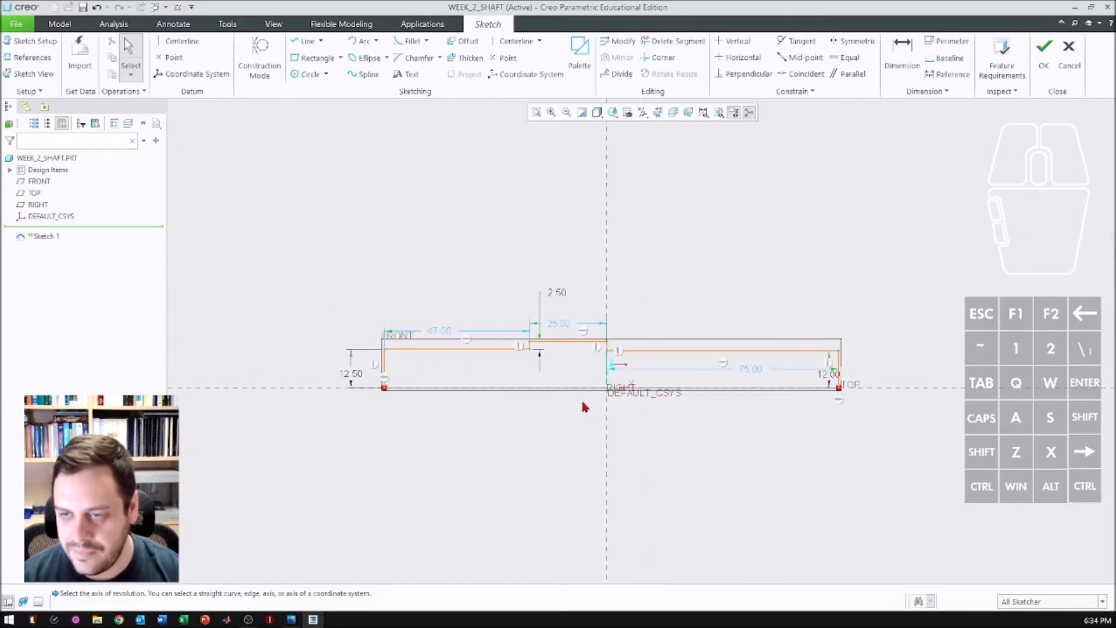
{"action": "left_click", "coordinate": [296, 43]}
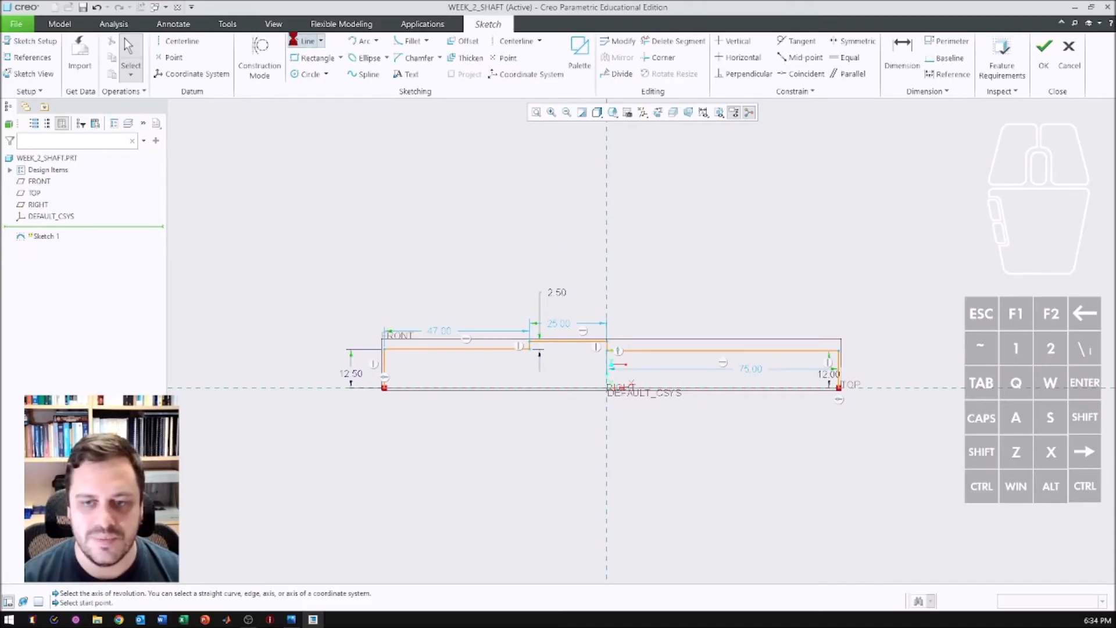
{"action": "left_click", "coordinate": [384, 387]}
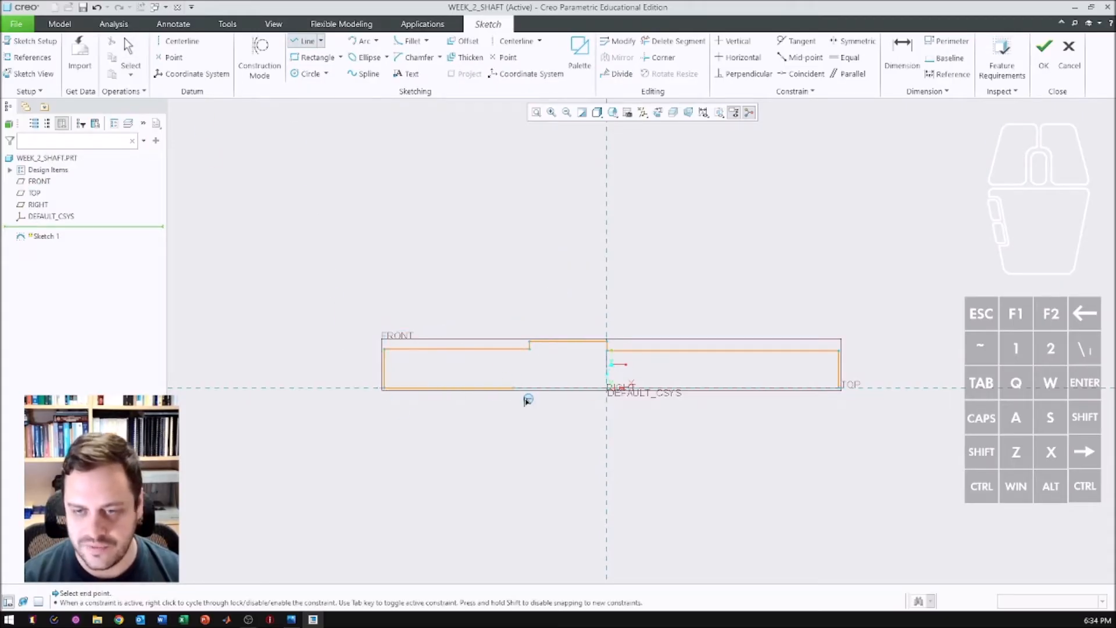
{"action": "left_click", "coordinate": [839, 388]}
{"action": "middle_click", "coordinate": [820, 410]}
{"action": "key", "text": "ctrl+z"}
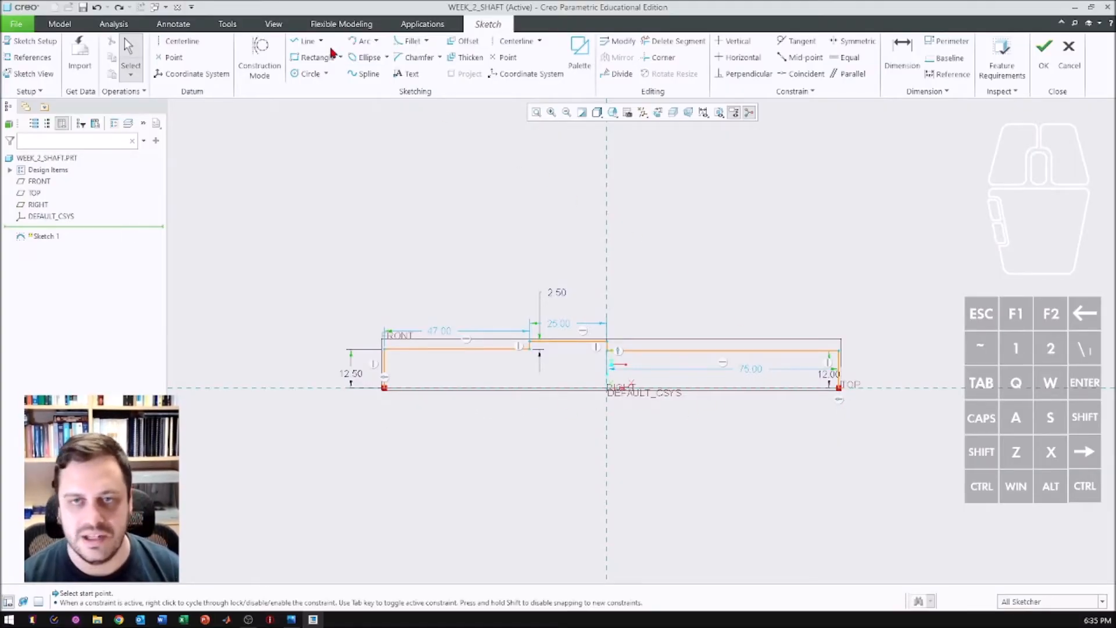
Close the profile with one continuous horizontal line along its base between the two end edges, and accept the sketch
{"action": "left_click", "coordinate": [306, 42]}
{"action": "left_click", "coordinate": [383, 387]}
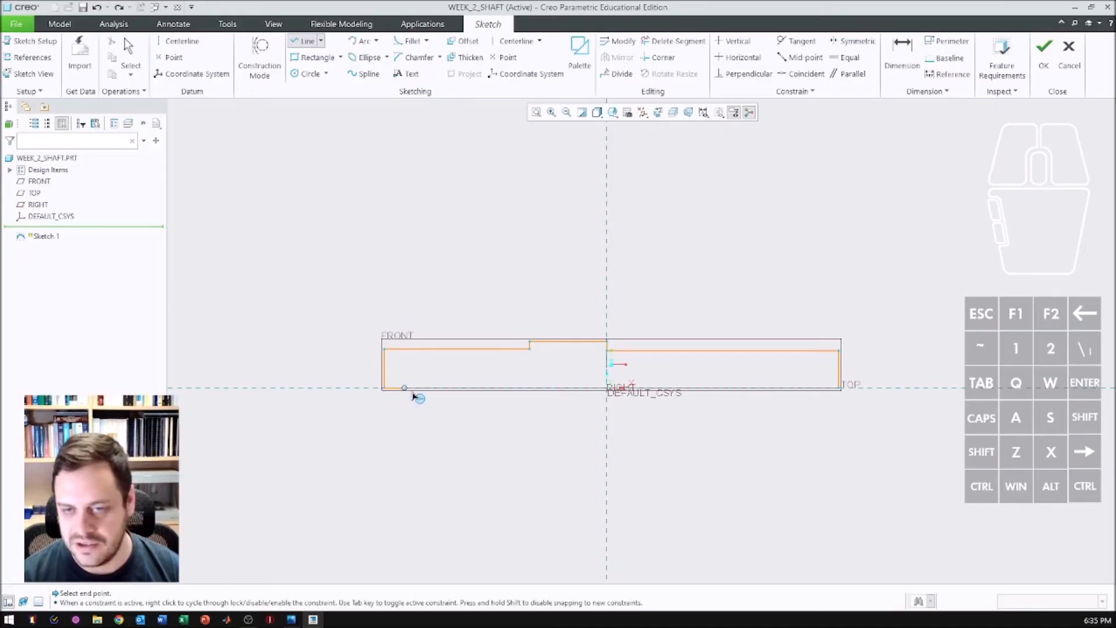
{"action": "left_click", "coordinate": [840, 387]}
{"action": "middle_click", "coordinate": [767, 413]}
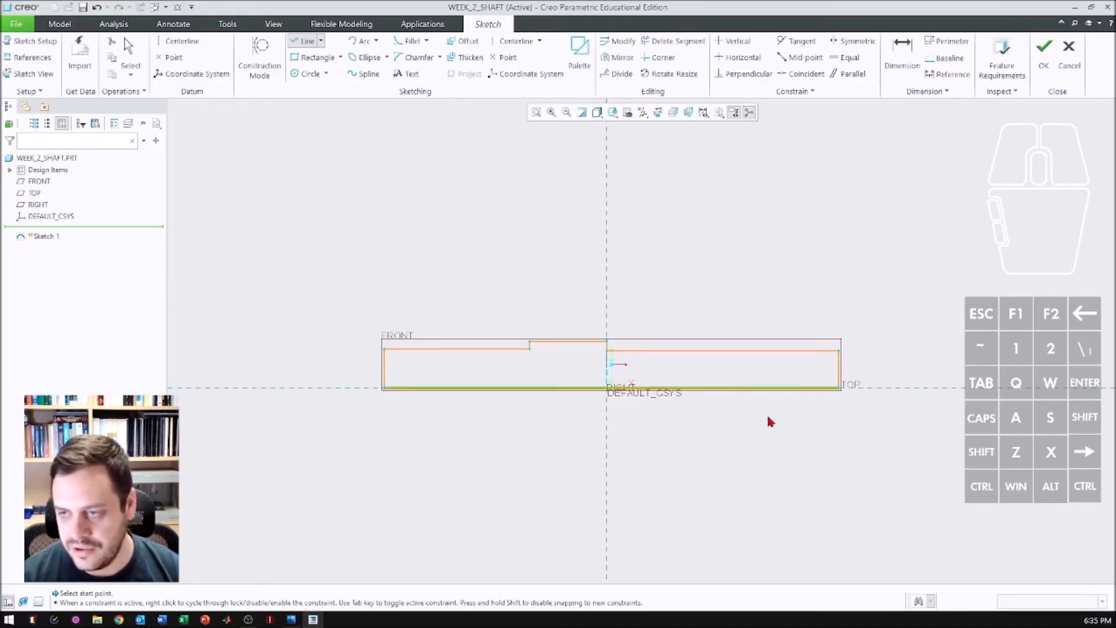
{"action": "middle_click", "coordinate": [765, 415]}
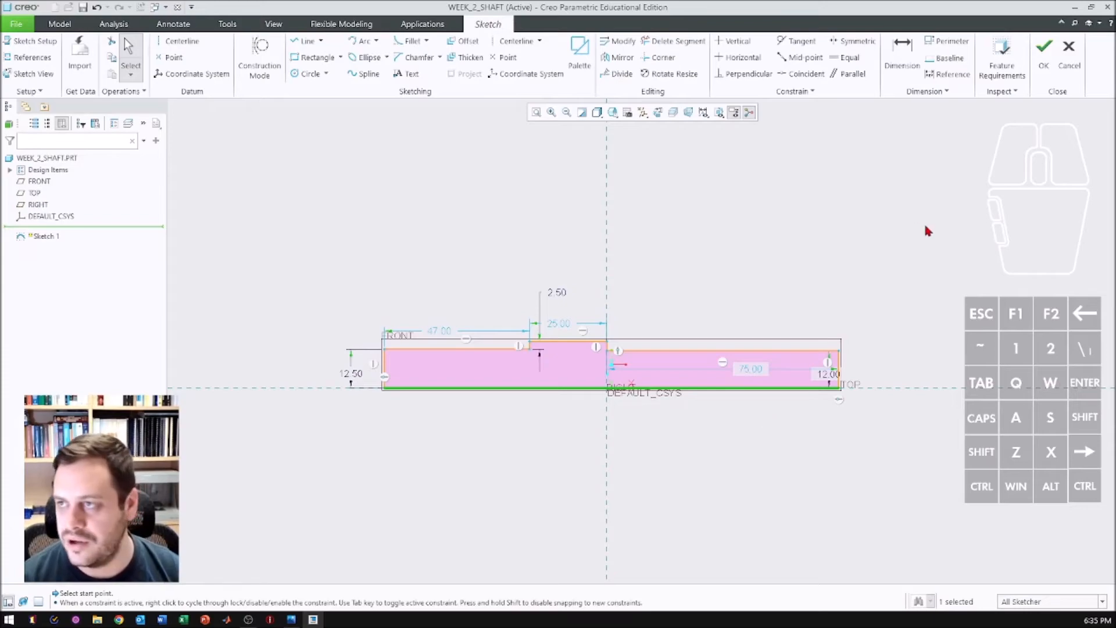
{"action": "left_click", "coordinate": [1045, 64]}
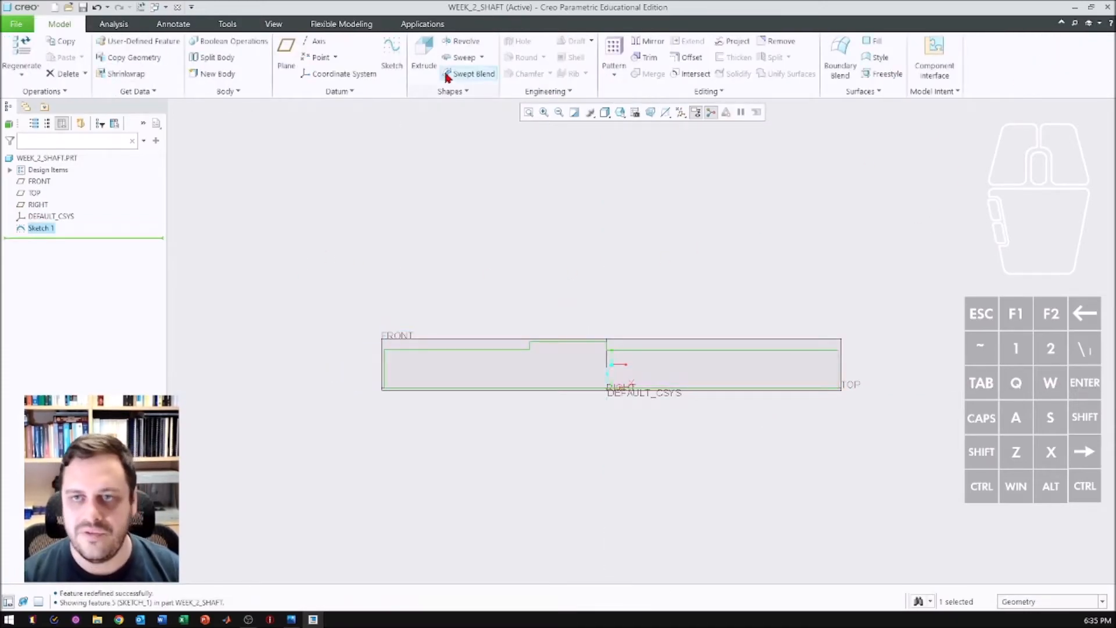
Try to revolve the profile redrawn with a single base line
{"action": "left_click", "coordinate": [464, 42]}
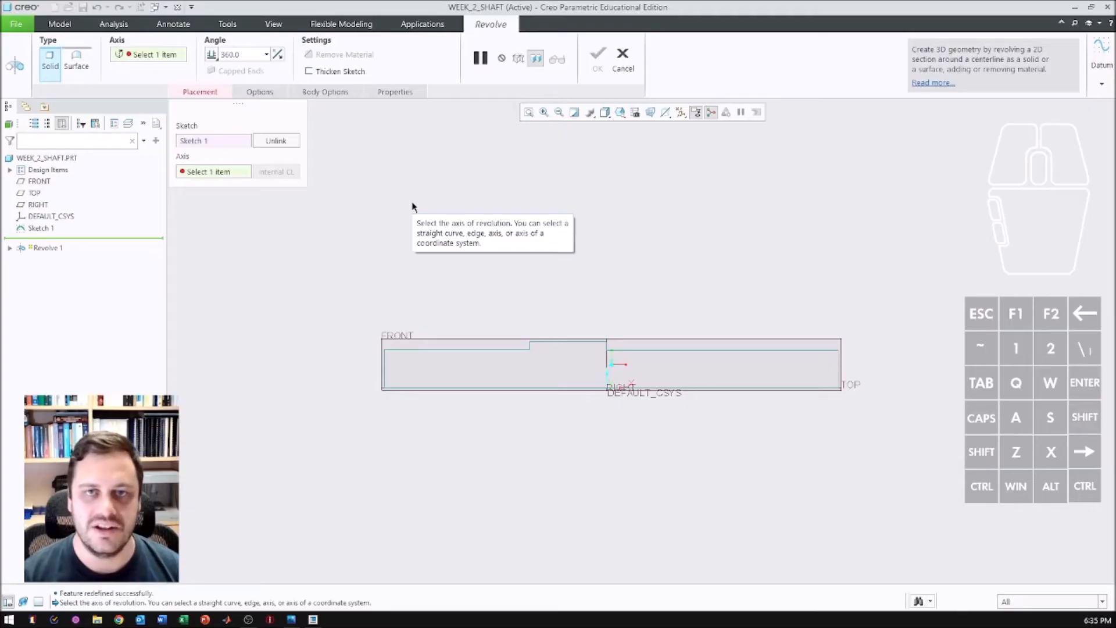
{"action": "left_click", "coordinate": [623, 58]}
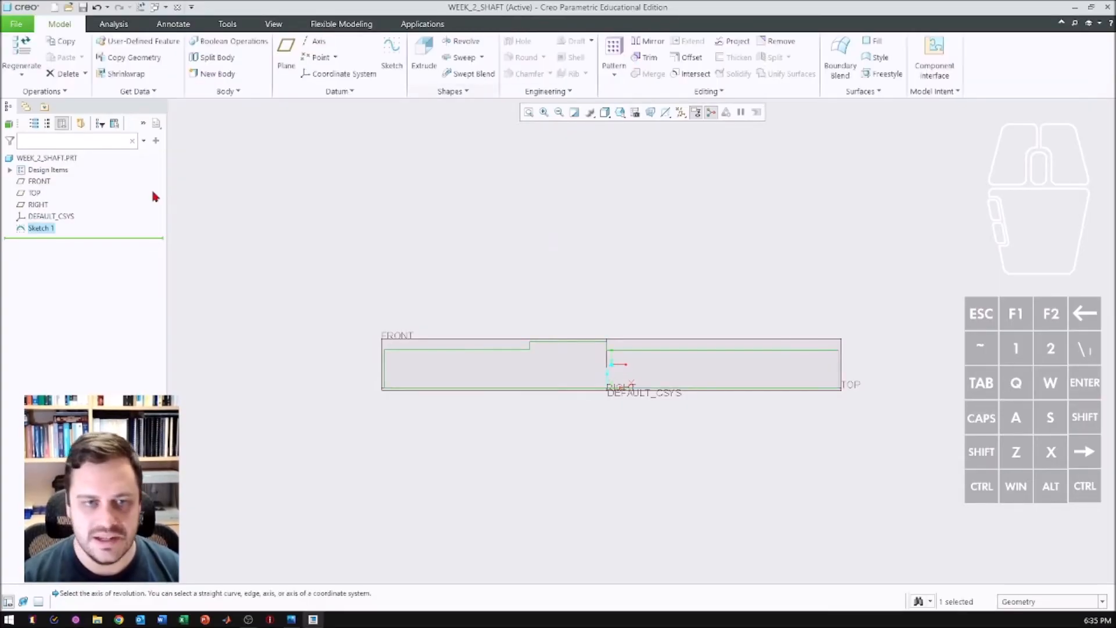
Reopen Sketch 1, add a horizontal centerline along the profile's base line, and accept the sketch
{"action": "right_click", "coordinate": [37, 232]}
{"action": "left_click", "coordinate": [59, 185]}
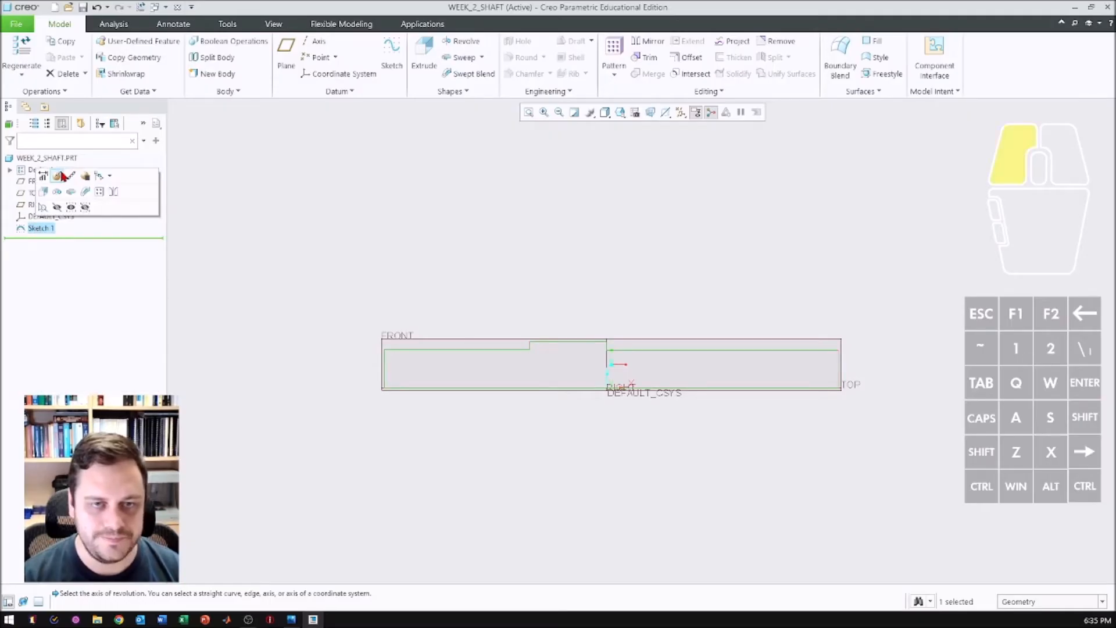
{"action": "left_click", "coordinate": [512, 42]}
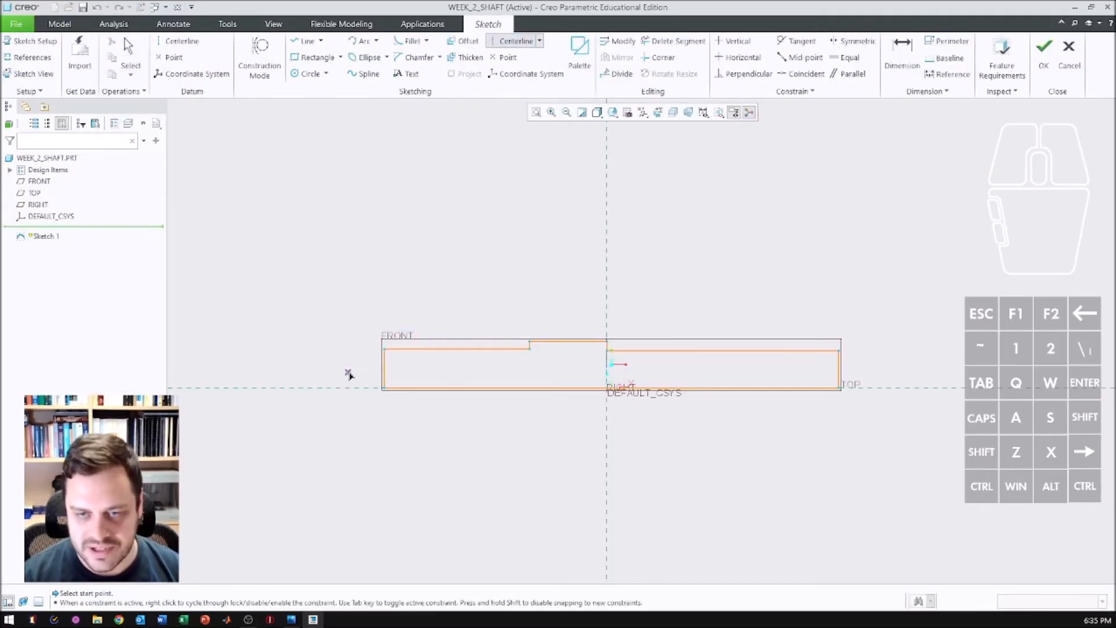
{"action": "left_click", "coordinate": [353, 388]}
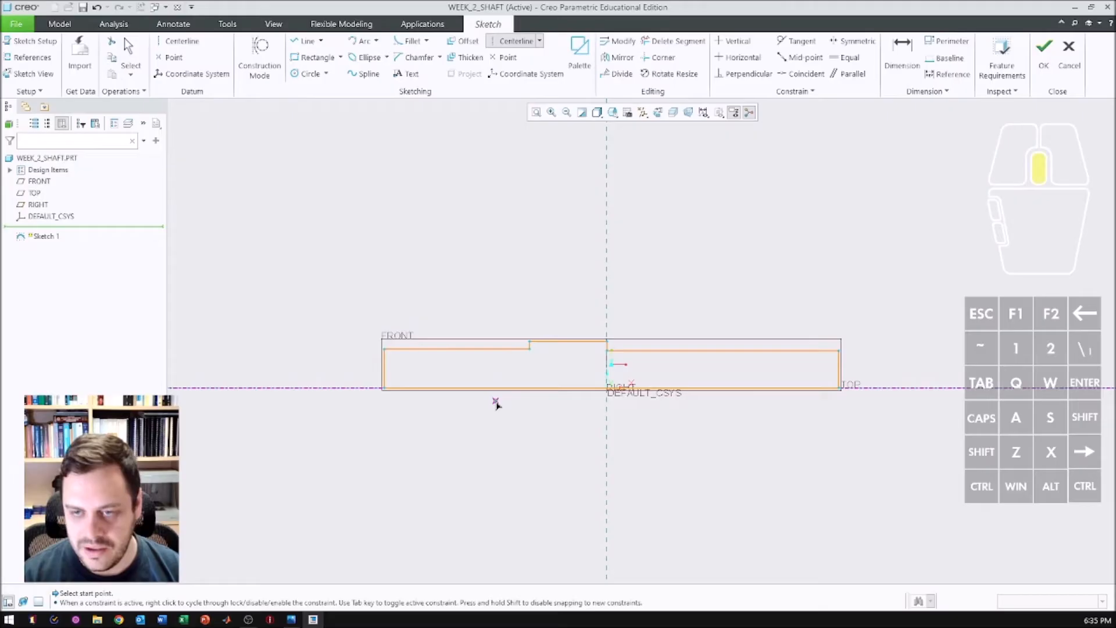
{"action": "middle_click", "coordinate": [499, 400]}
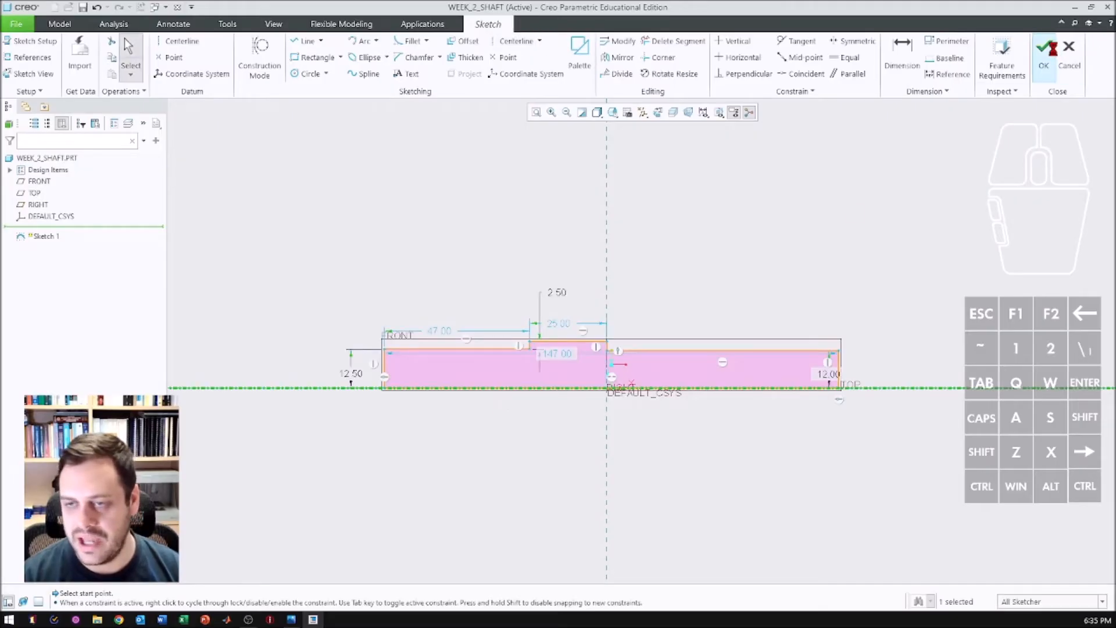
{"action": "left_click", "coordinate": [1056, 52]}
Revolve Sketch 1 by 360 degrees as a solid about its internal centerline
{"action": "left_click", "coordinate": [448, 43]}
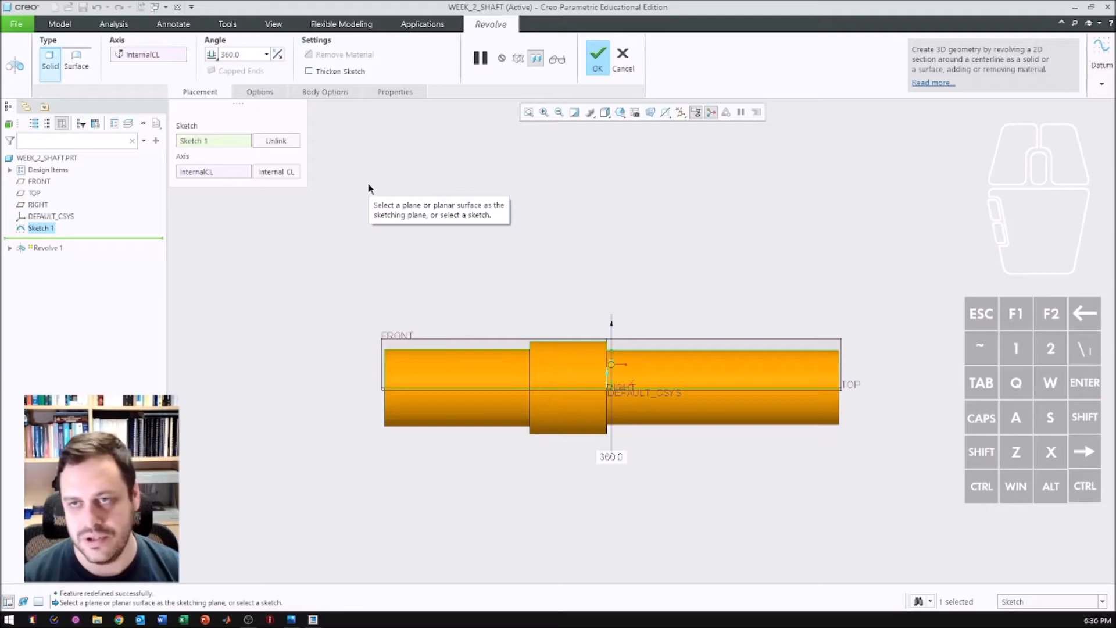
{"action": "left_click", "coordinate": [598, 58]}
{"action": "mouse_move", "coordinate": [583, 386]}
{"action": "middle_mouse_down"}
{"action": "mouse_move", "coordinate": [610, 386]}
{"action": "mouse_move", "coordinate": [599, 389]}
{"action": "middle_mouse_up"}
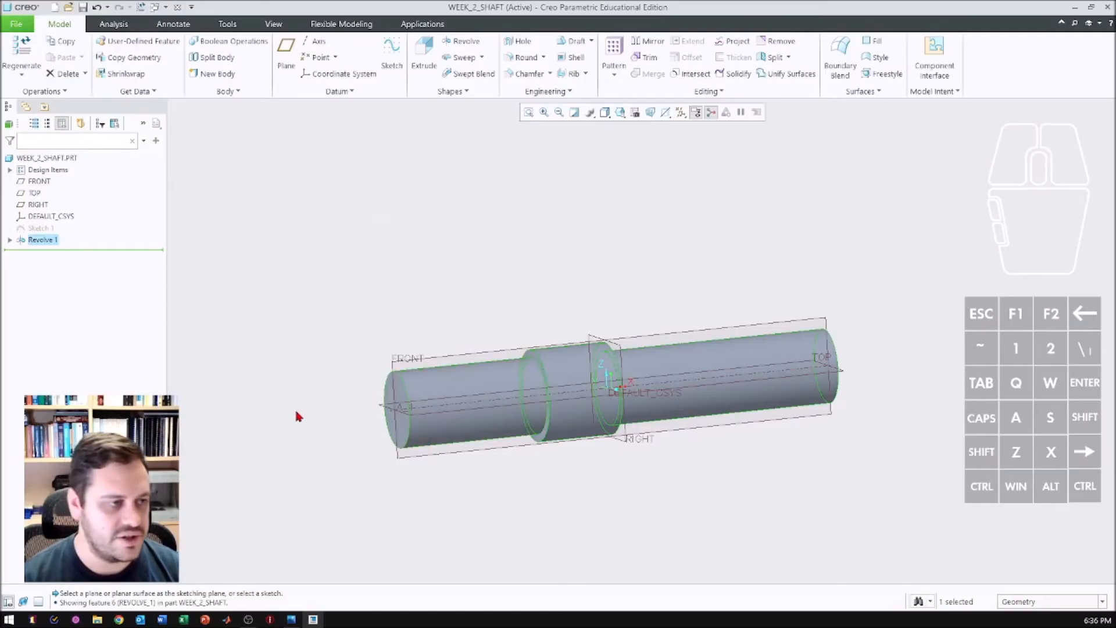
Check the shoulder radii in the Shaft.jpg drawing and start a Round with a radius of 0.4 mm
{"action": "left_click", "coordinate": [291, 619]}
{"action": "left_click_drag", "start_coordinate": [275, 141], "coordinate": [268, 132]}
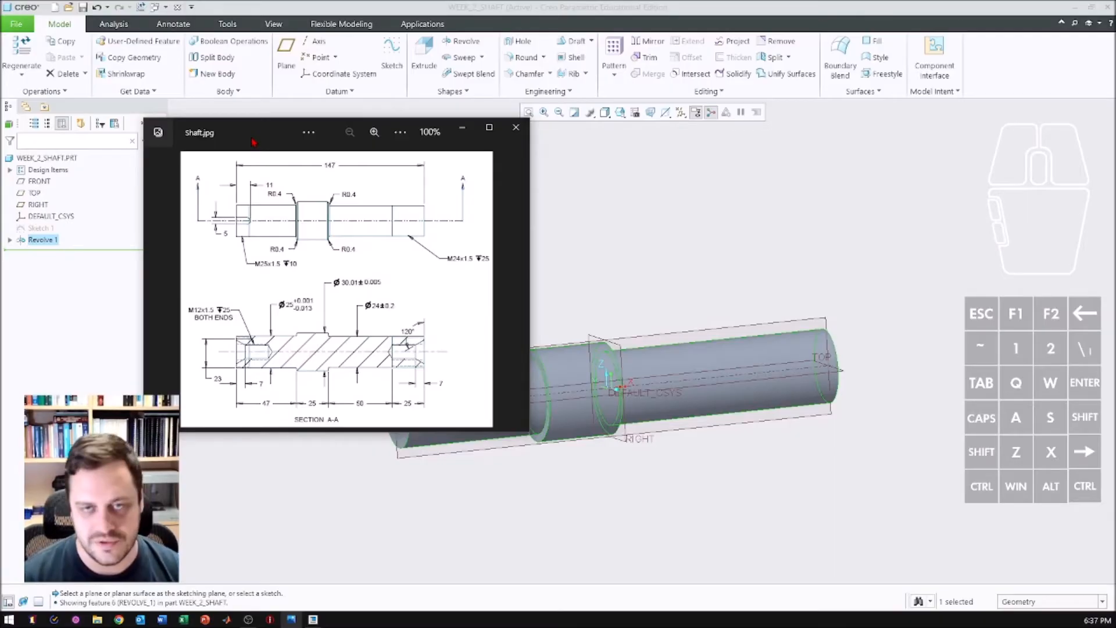
{"action": "left_click_drag", "start_coordinate": [253, 142], "coordinate": [0, 142]}
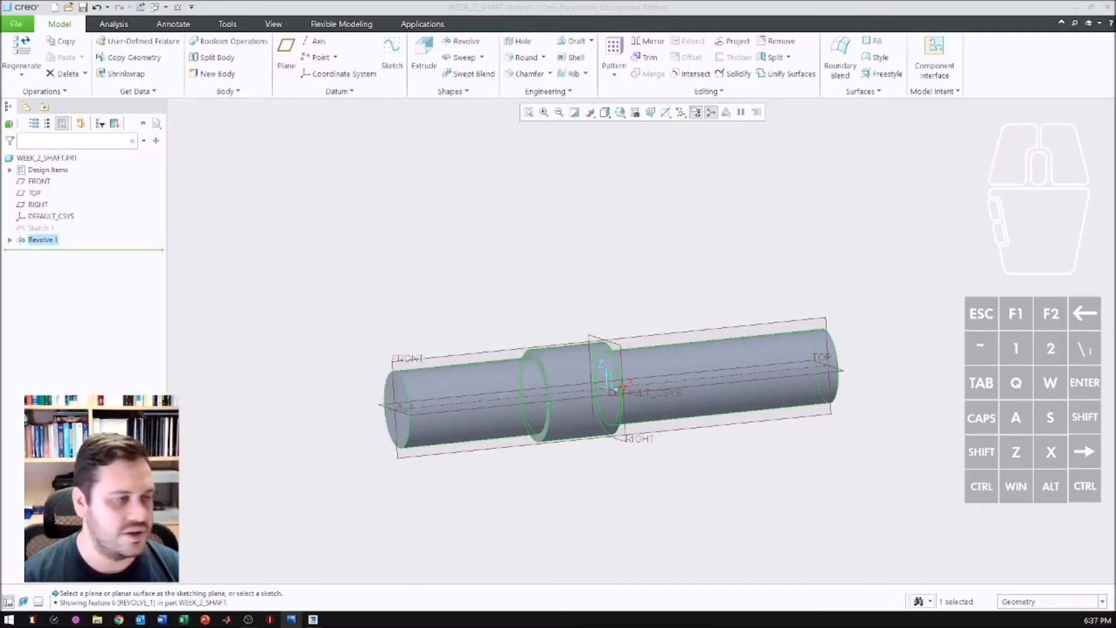
{"action": "left_click", "coordinate": [517, 60]}
{"action": "double_click", "coordinate": [183, 68]}
{"action": "type", "text": "0.4"}
{"action": "key", "text": "Return"}
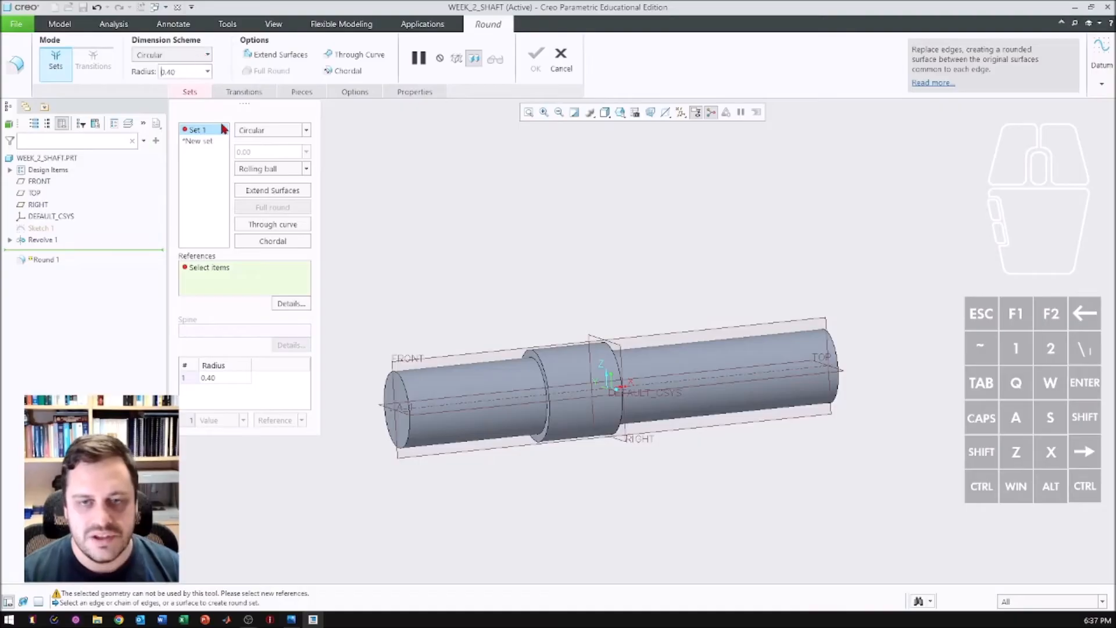
Apply the 0.4 mm round to the inner and outer edges of both shoulders of the middle section, all in one set
{"action": "left_click", "coordinate": [544, 372]}
{"action": "scroll", "coordinate": [544, 372], "scroll_direction": "down", "scroll_amount": 5}
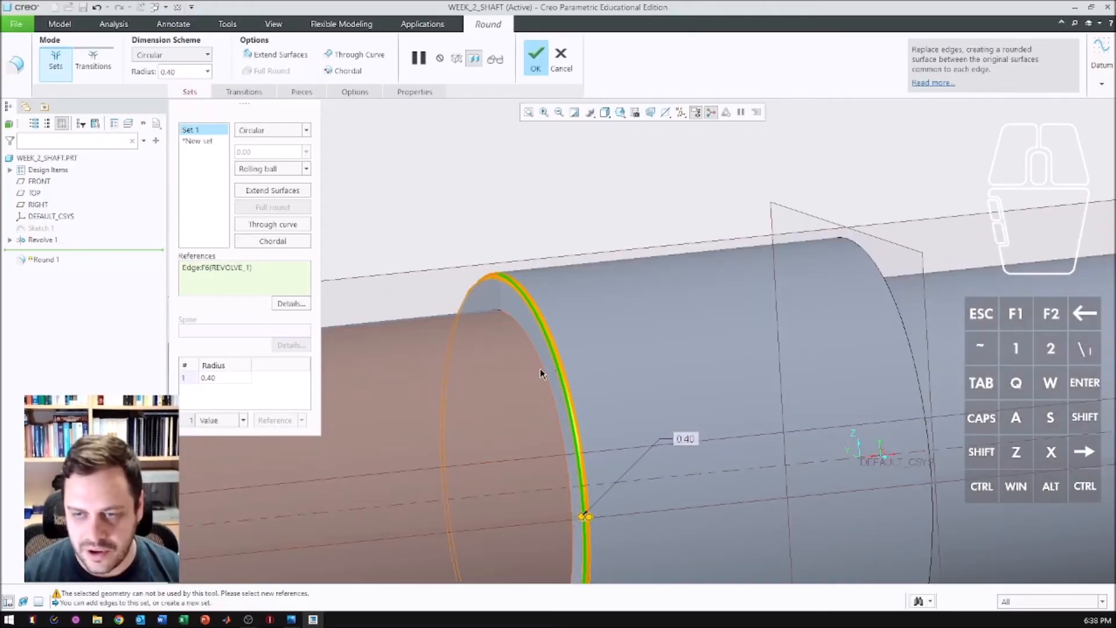
{"action": "left_click", "coordinate": [542, 367]}
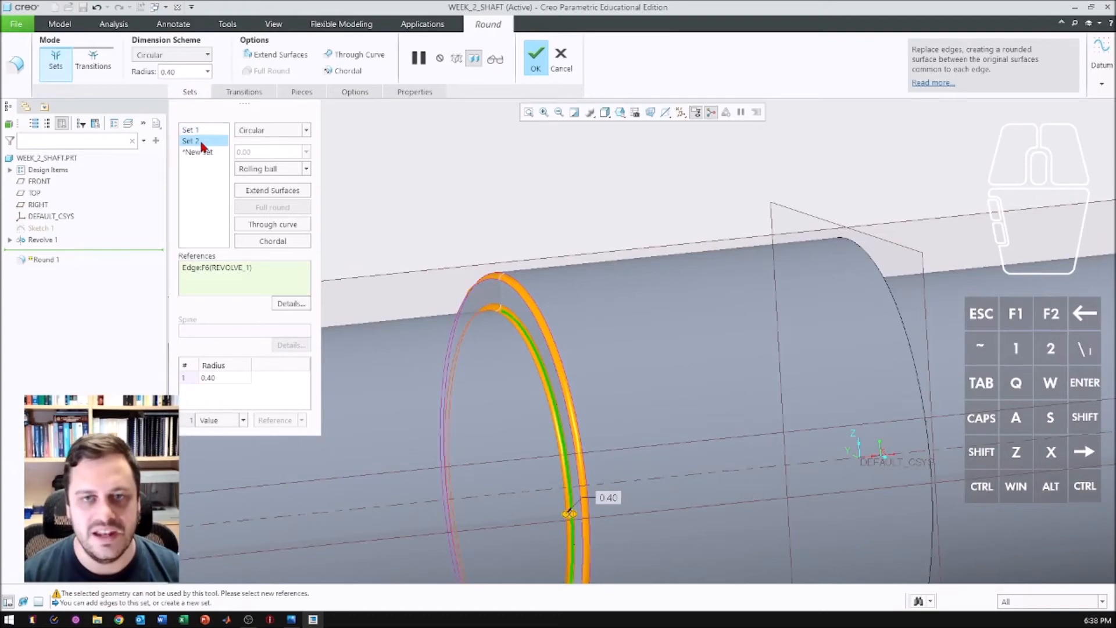
{"action": "key", "text": "ctrl+z"}
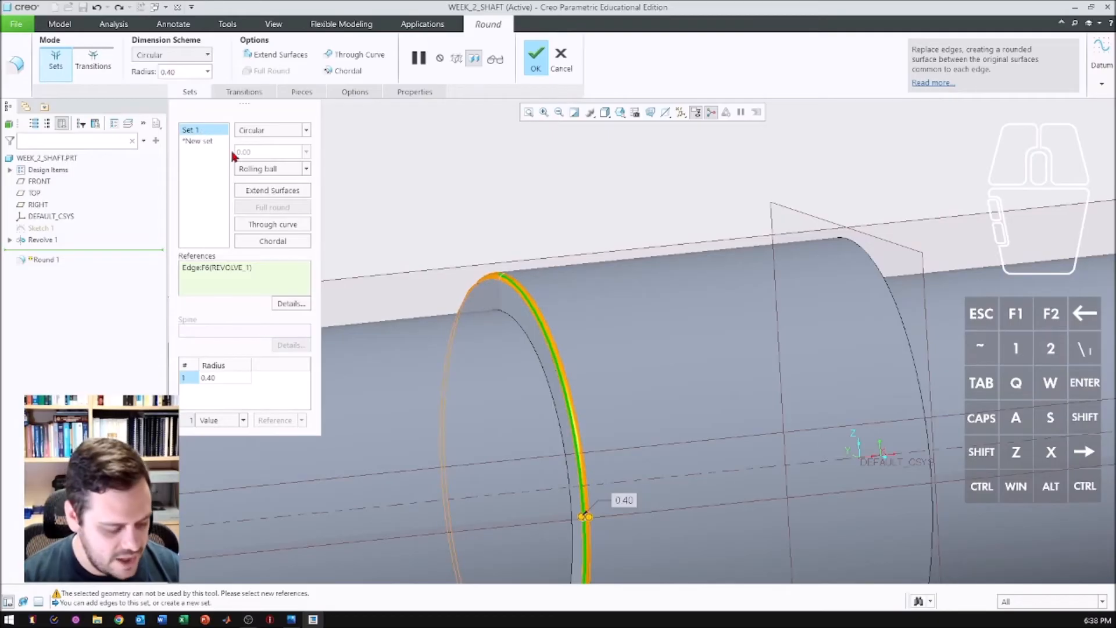
{"action": "left_click", "coordinate": [528, 336], "text": "ctrl"}
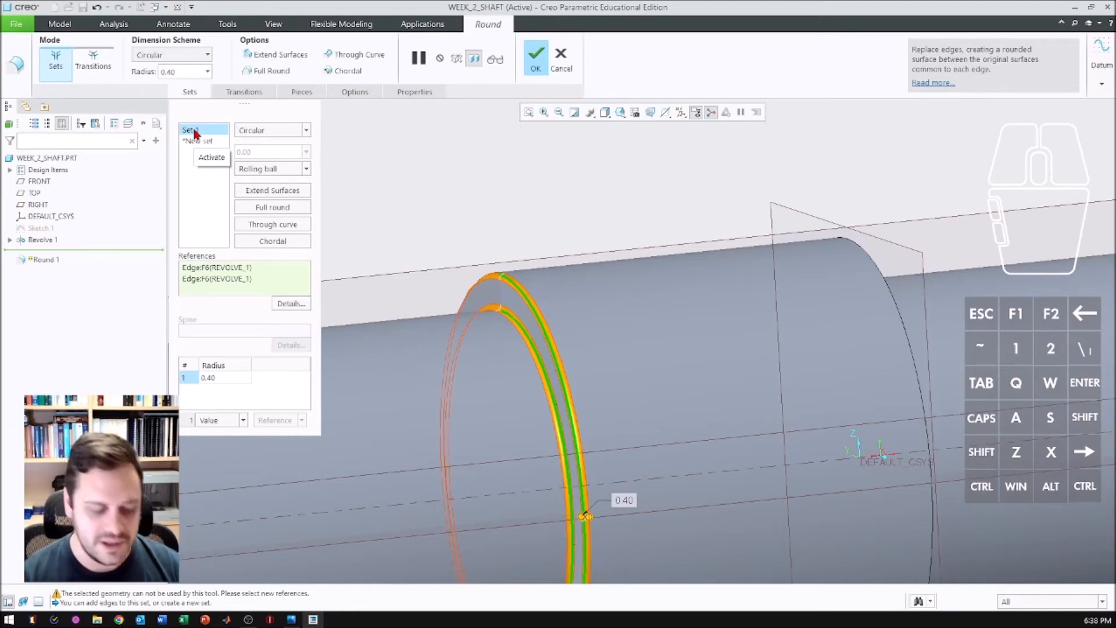
{"action": "middle_click_drag", "start_coordinate": [638, 280], "coordinate": [619, 284]}
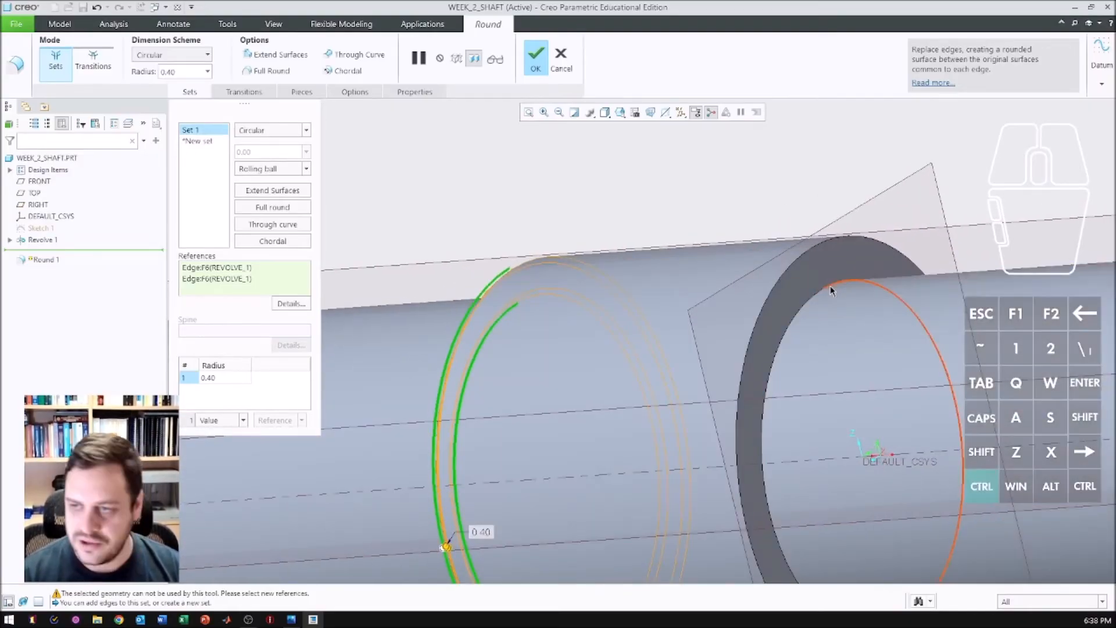
{"action": "left_click", "coordinate": [832, 290], "text": "ctrl"}
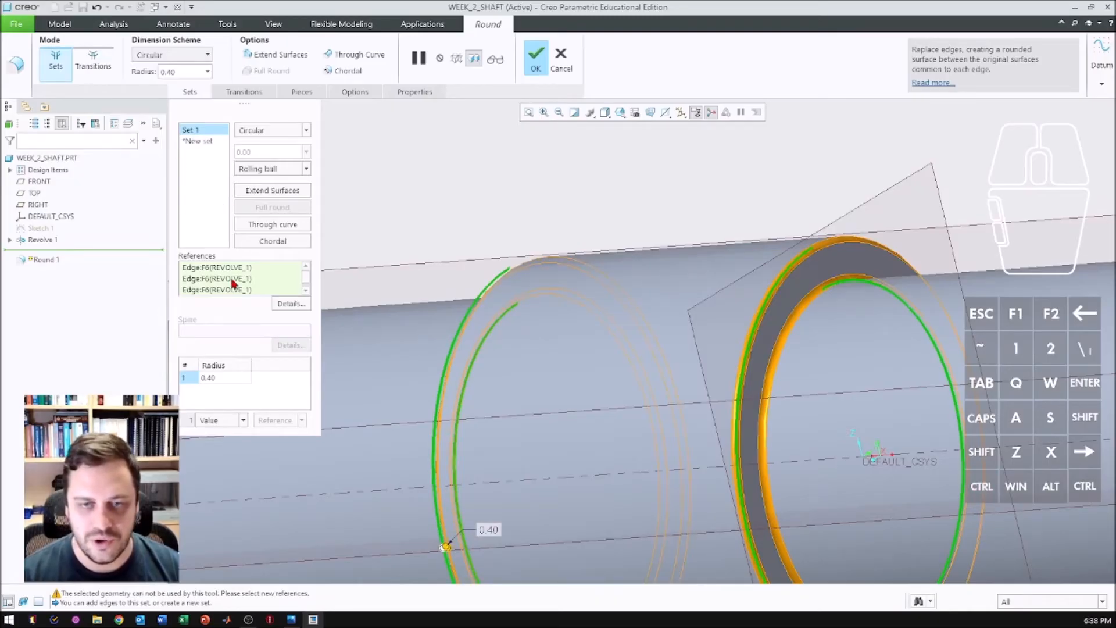
{"action": "left_click", "coordinate": [535, 61]}
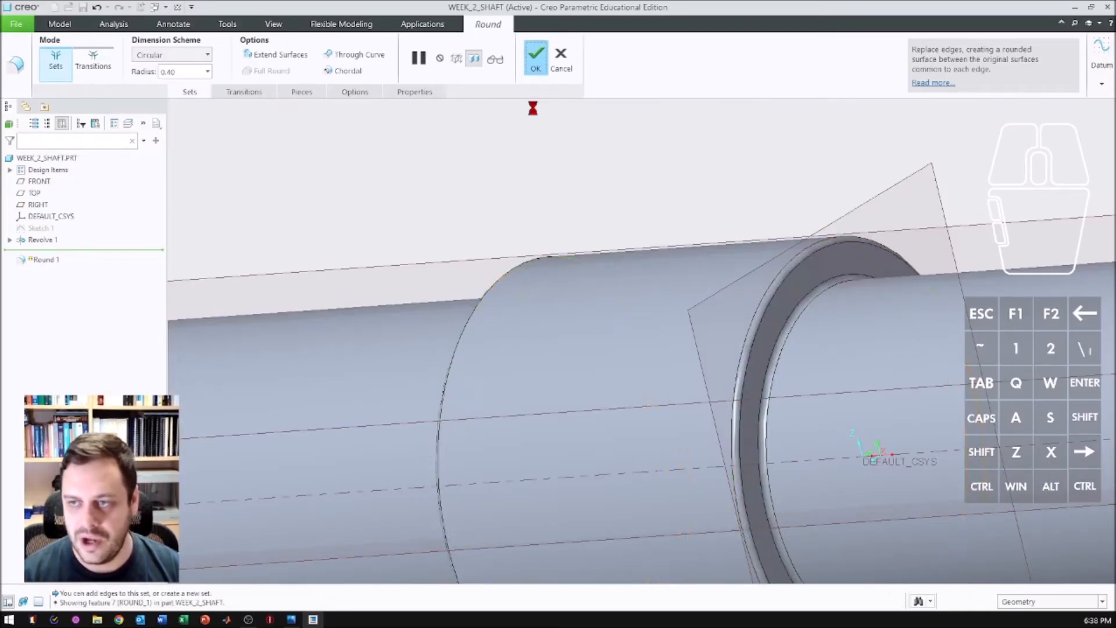
View the whole rounded shaft and consult the Shaft.jpg drawing for its remaining features
{"action": "scroll", "coordinate": [580, 248], "scroll_direction": "up", "scroll_amount": 6}
{"action": "middle_click_drag", "start_coordinate": [581, 249], "coordinate": [626, 247]}
{"action": "left_click", "coordinate": [495, 239]}
{"action": "left_click_drag", "start_coordinate": [0, 232], "coordinate": [220, 173]}
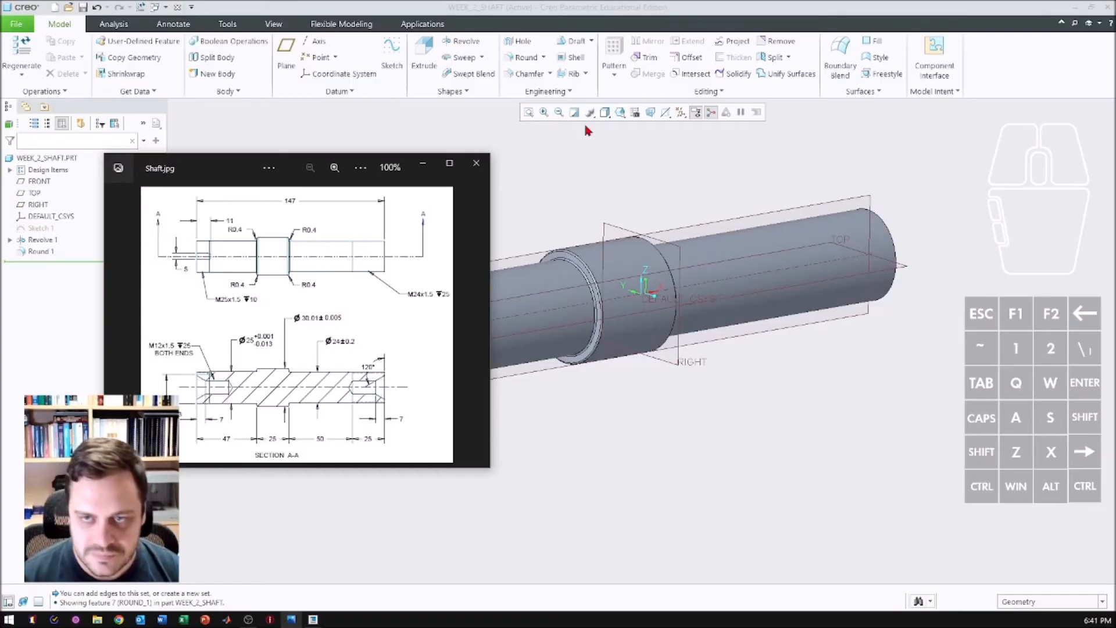
{"action": "left_click_drag", "start_coordinate": [241, 169], "coordinate": [0, 168]}
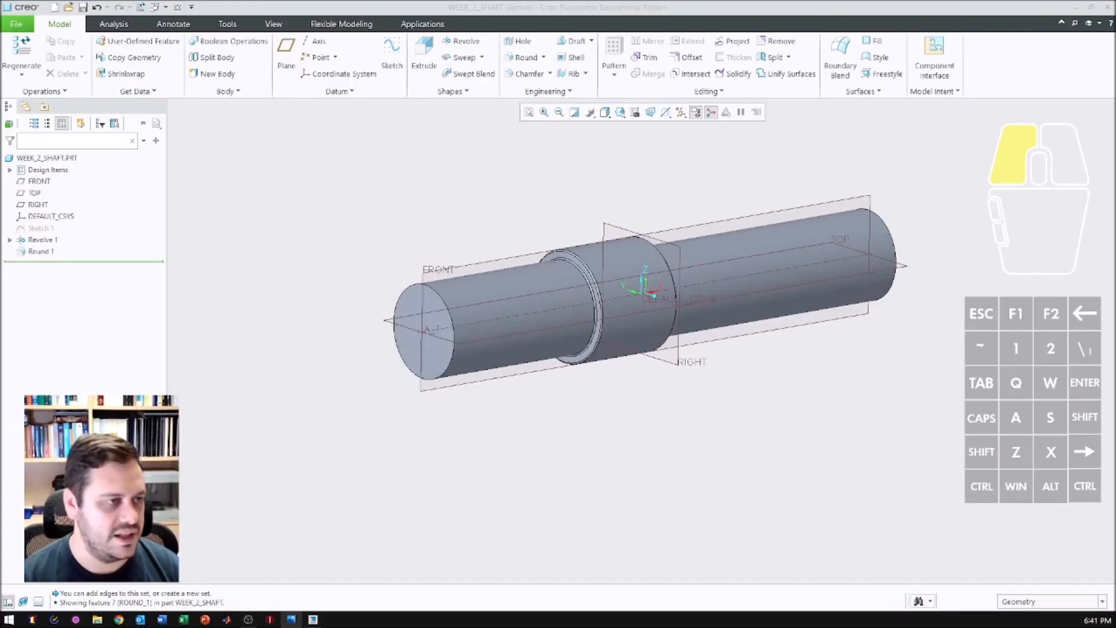
Start a Hole on the end face of the shorter shaft section and set its offset from the TOP plane to 0
{"action": "left_click", "coordinate": [410, 302]}
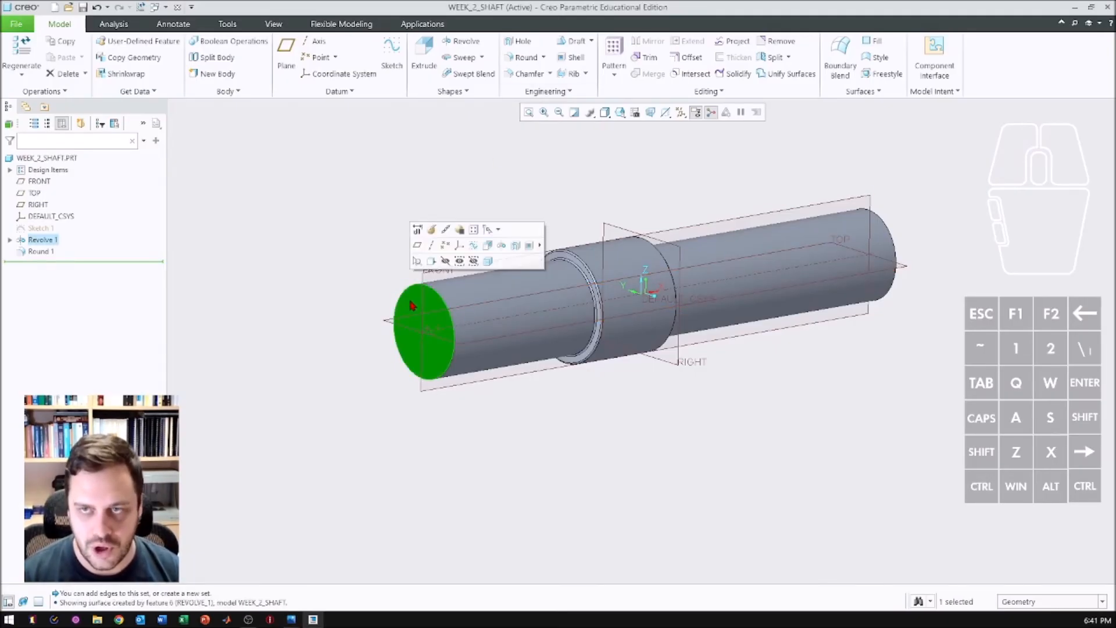
{"action": "left_click", "coordinate": [521, 45]}
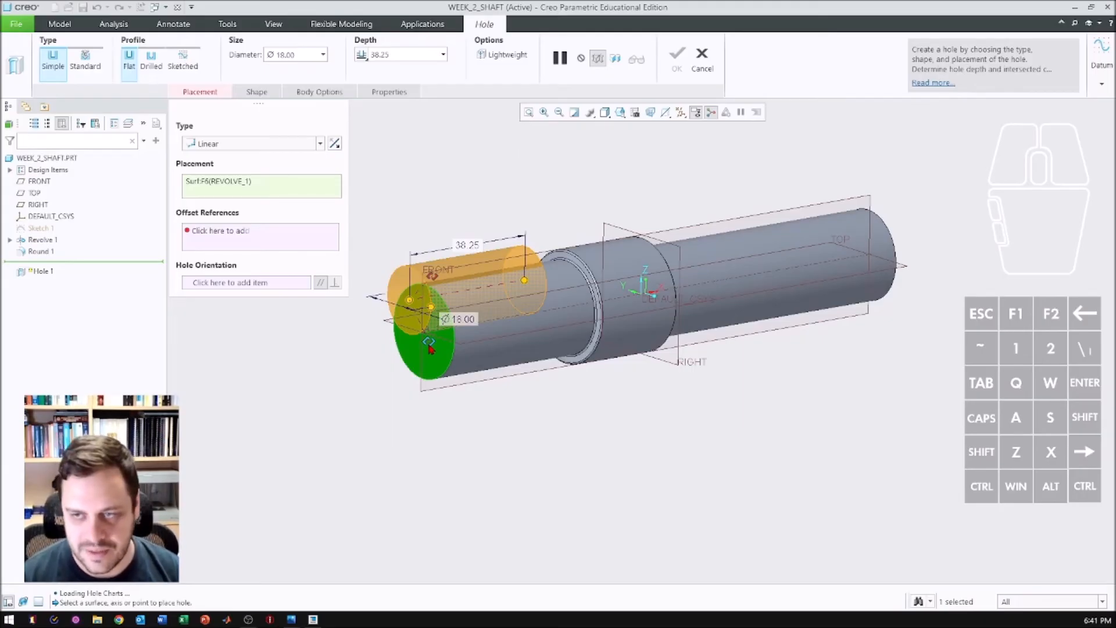
{"action": "left_click_drag", "start_coordinate": [430, 344], "coordinate": [446, 342]}
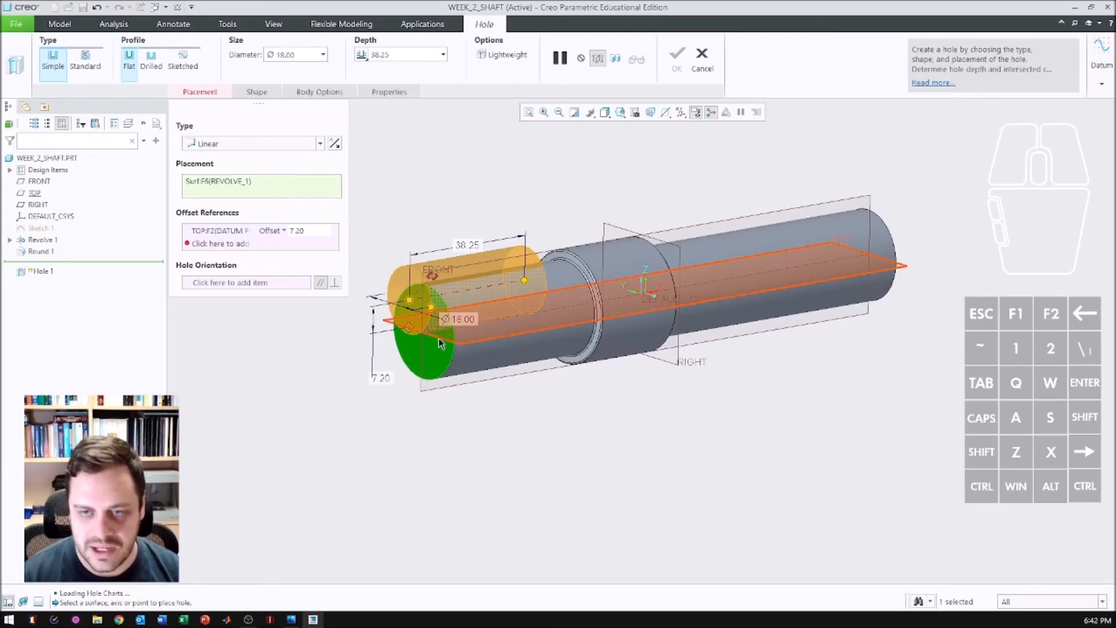
{"action": "double_click", "coordinate": [382, 378]}
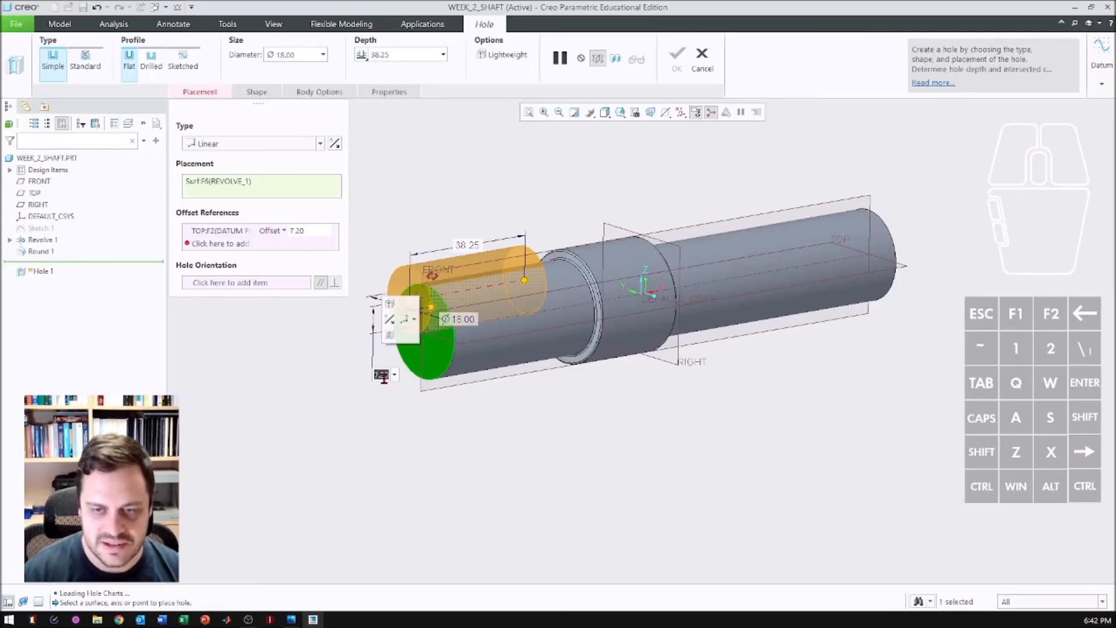
{"action": "type", "text": "0"}
{"action": "key", "text": "Return"}
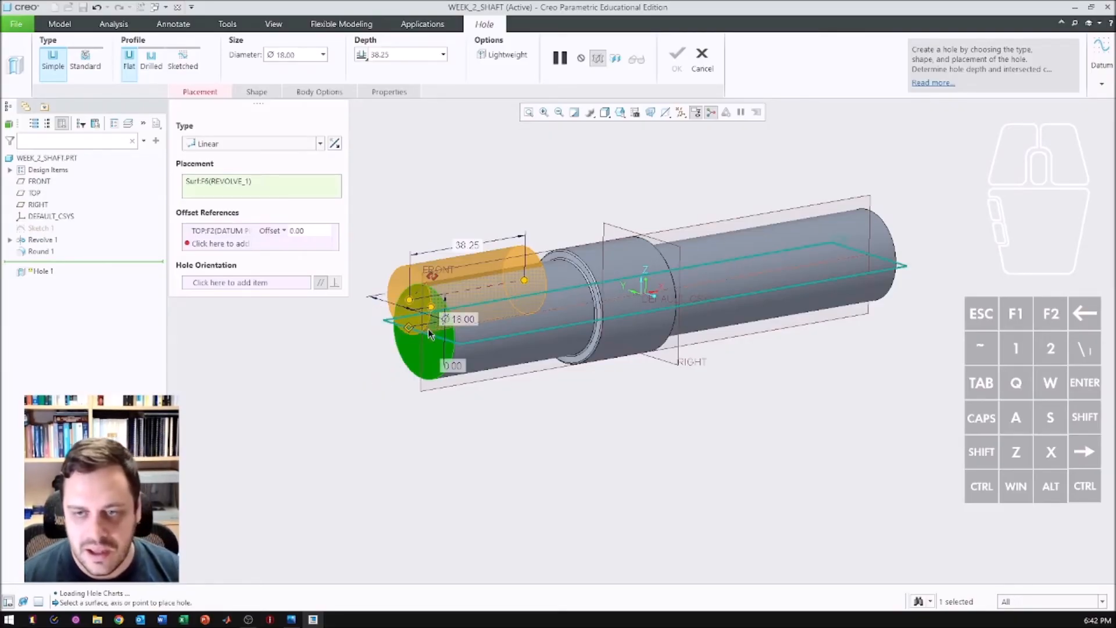
Add the FRONT plane as the hole's second offset reference and set that offset to 0
{"action": "left_click_drag", "start_coordinate": [435, 278], "coordinate": [421, 314]}
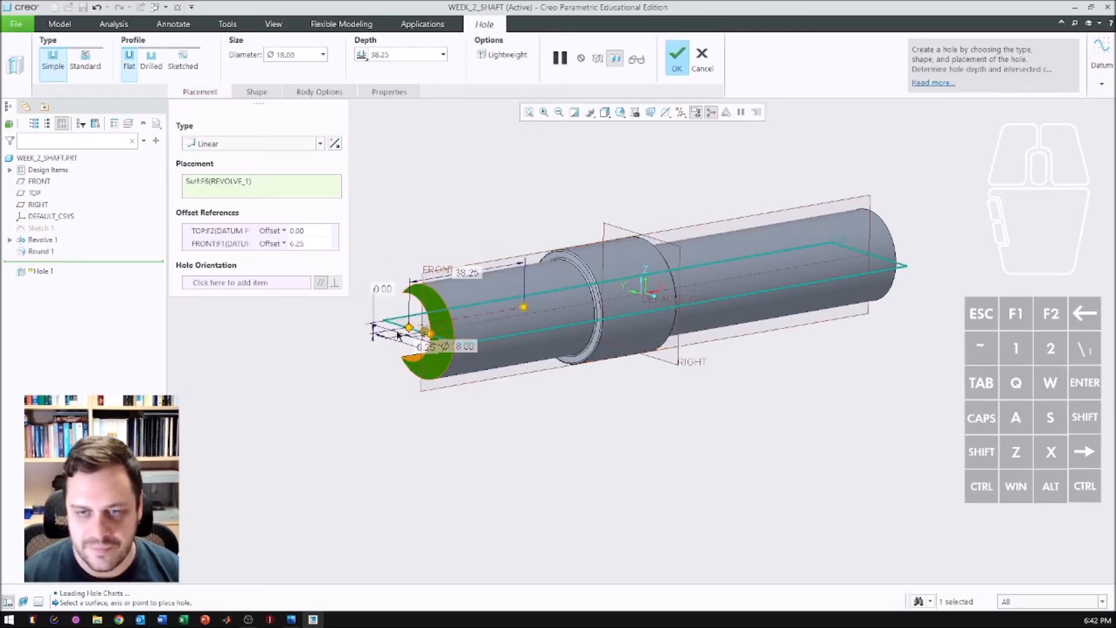
{"action": "middle_click_drag", "start_coordinate": [421, 314], "coordinate": [501, 335]}
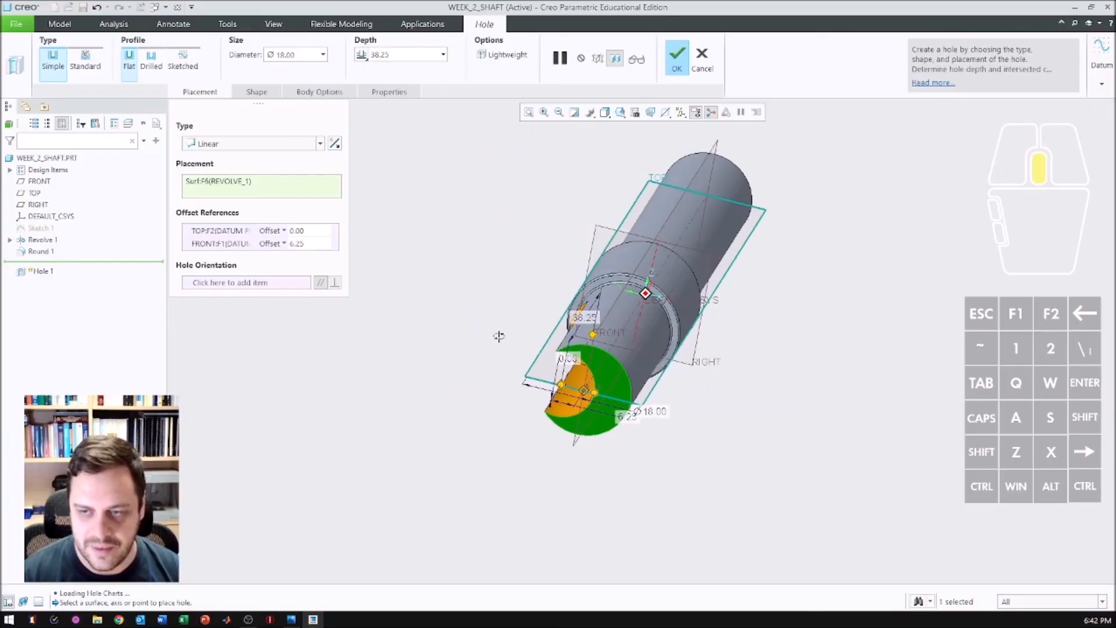
{"action": "double_click", "coordinate": [625, 421]}
{"action": "type", "text": "0"}
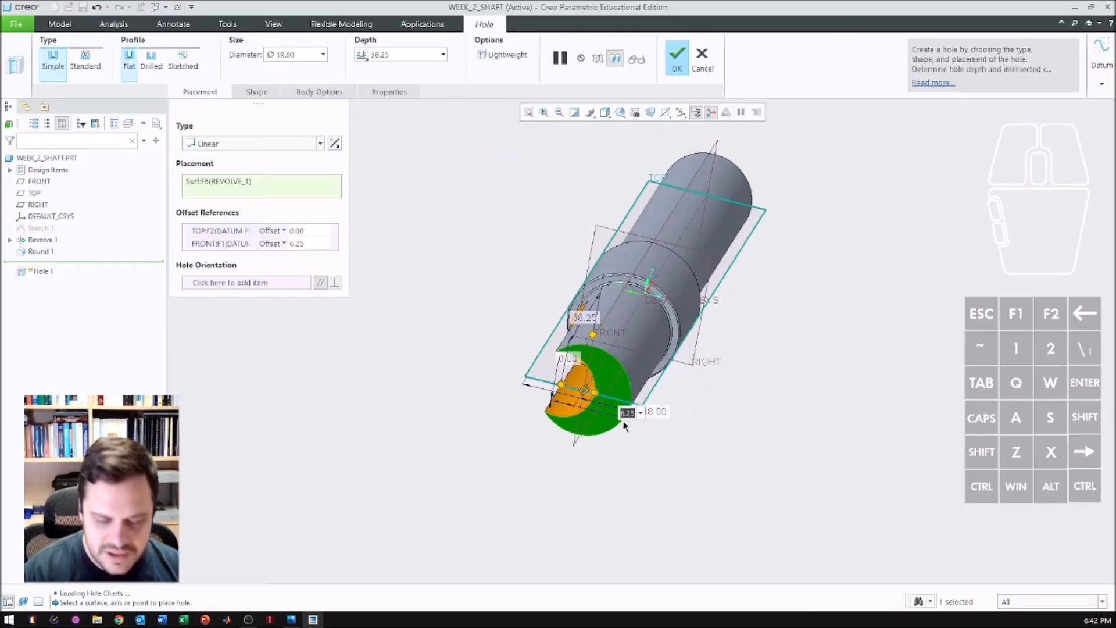
{"action": "key", "text": "Return"}
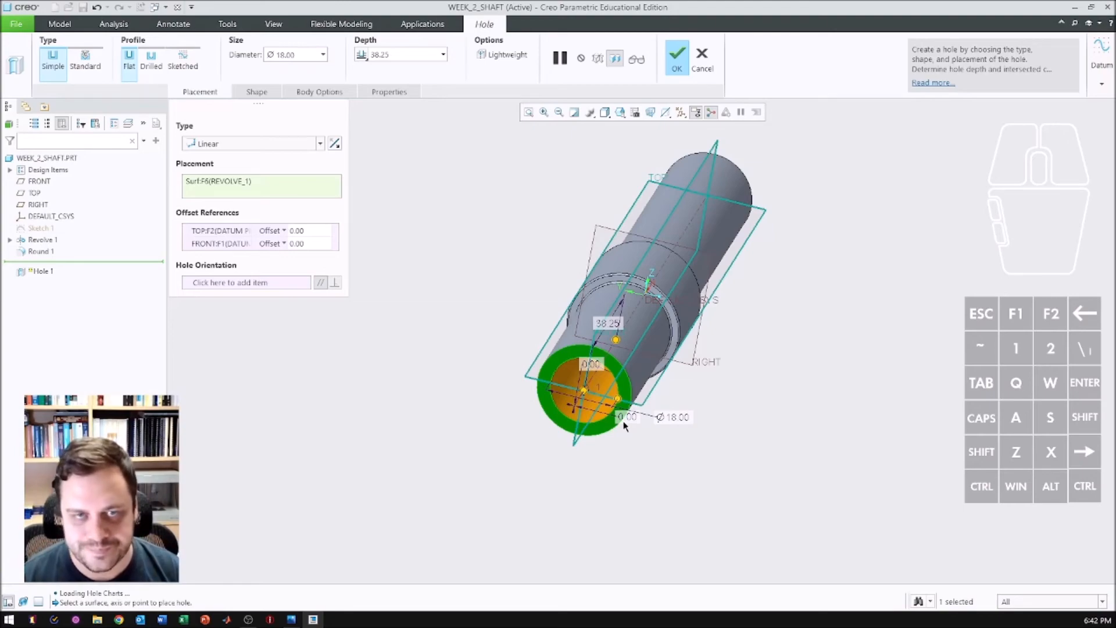
Try the drilled profile and the Standard type on the hole, and return it to a Simple hole with a flat profile
{"action": "mouse_move", "coordinate": [646, 331]}
{"action": "middle_mouse_down"}
{"action": "mouse_move", "coordinate": [370, 326]}
{"action": "mouse_move", "coordinate": [378, 320]}
{"action": "middle_mouse_up"}
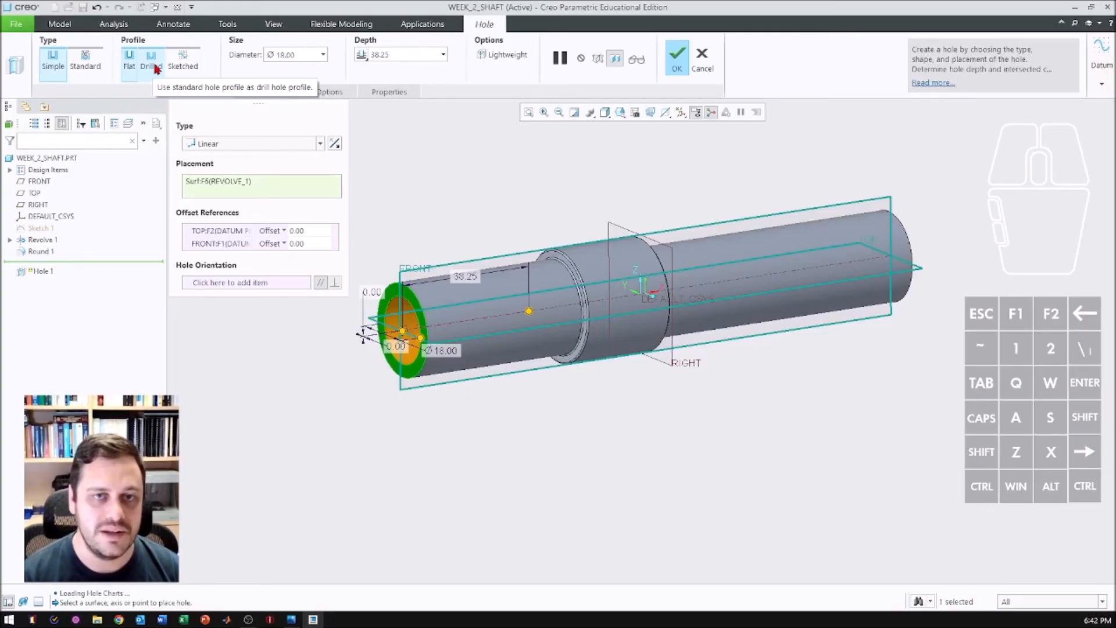
{"action": "middle_click_drag", "start_coordinate": [526, 323], "coordinate": [570, 305]}
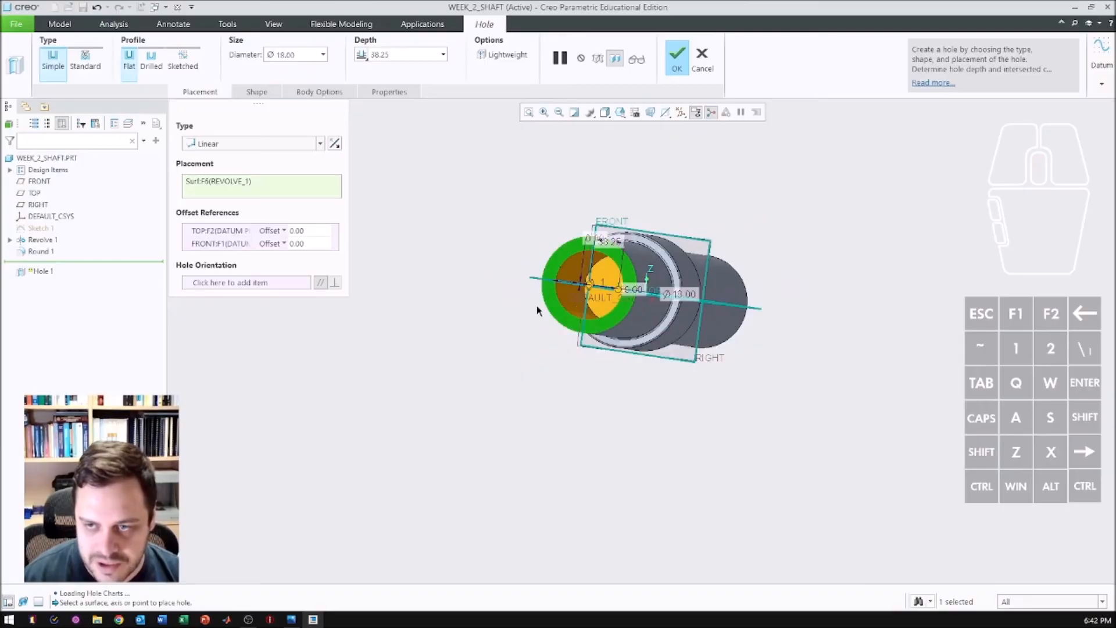
{"action": "left_click", "coordinate": [151, 69]}
{"action": "scroll", "coordinate": [613, 270], "scroll_direction": "up", "scroll_amount": 3}
{"action": "middle_click_drag", "start_coordinate": [613, 270], "coordinate": [738, 314]}
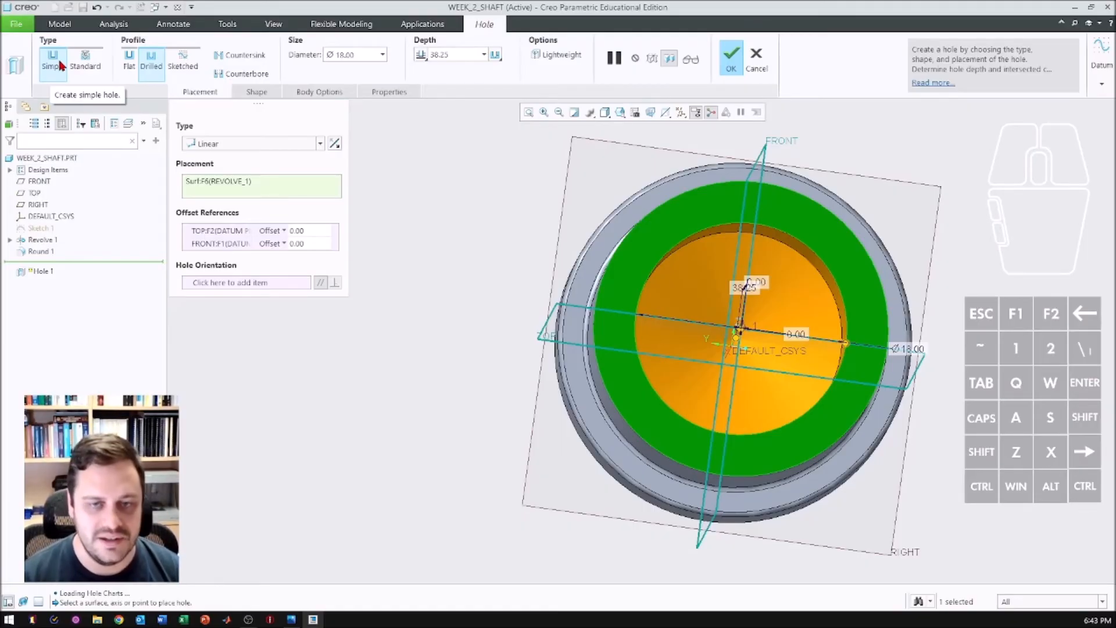
{"action": "left_click", "coordinate": [86, 66]}
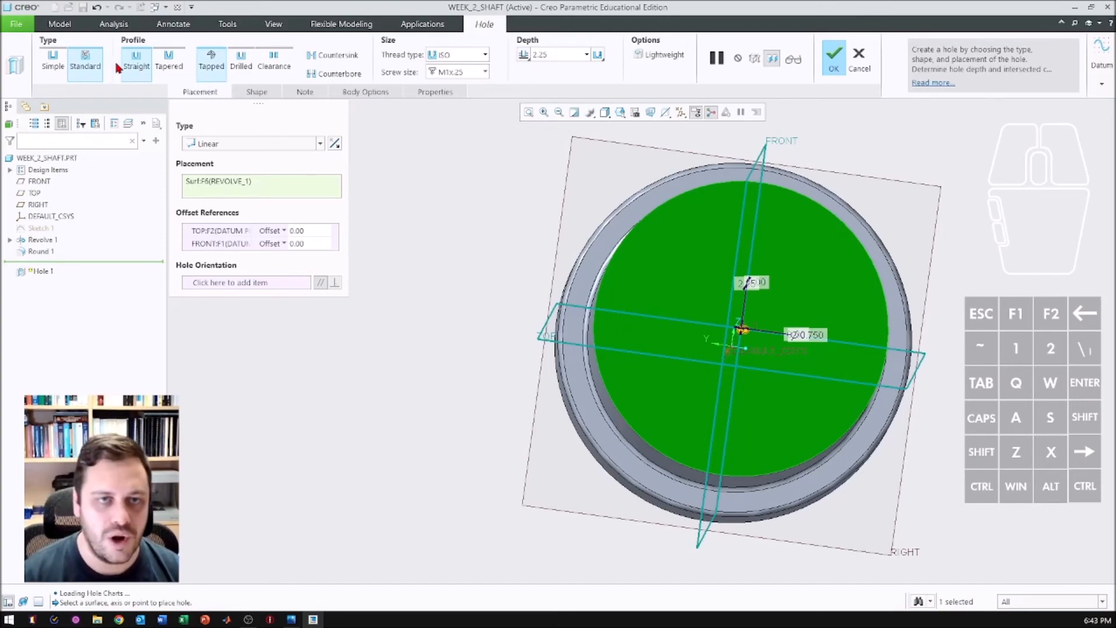
{"action": "left_click", "coordinate": [53, 65]}
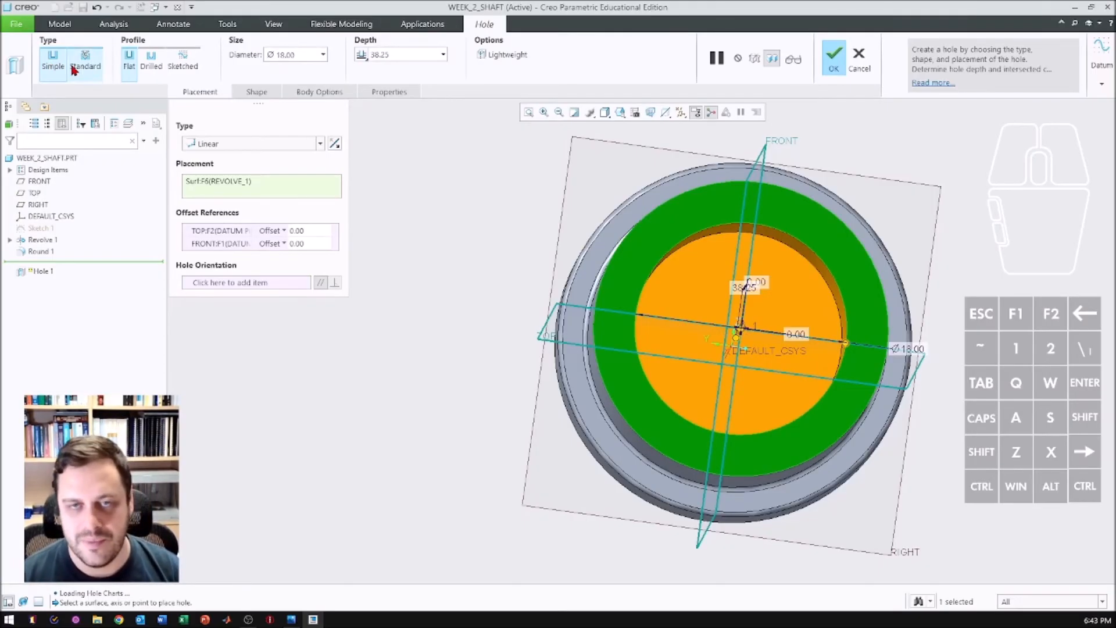
Set the hole's depth to 25 mm and check the end-hole callout in the Shaft.jpg drawing
{"action": "double_click", "coordinate": [407, 57]}
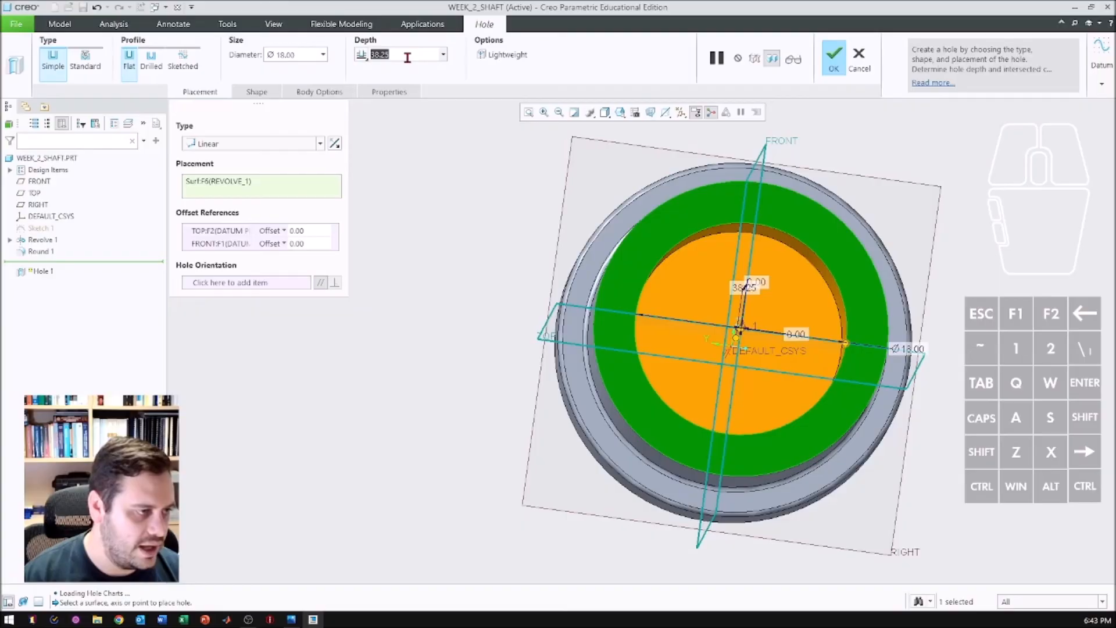
{"action": "type", "text": "25"}
{"action": "key", "text": "Return"}
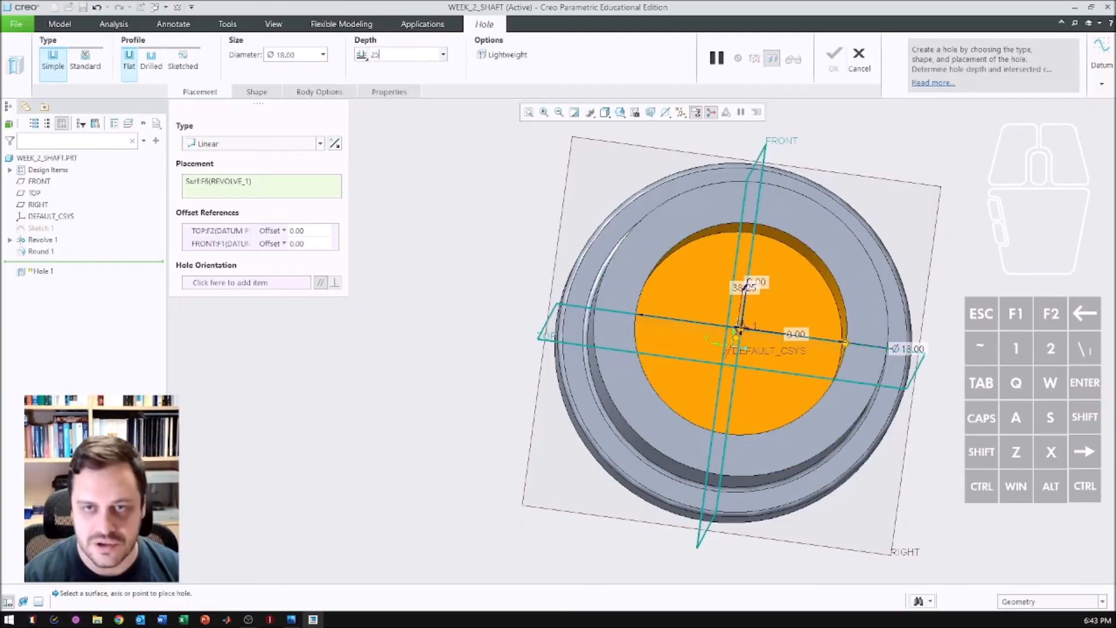
{"action": "left_click_drag", "start_coordinate": [0, 215], "coordinate": [195, 141]}
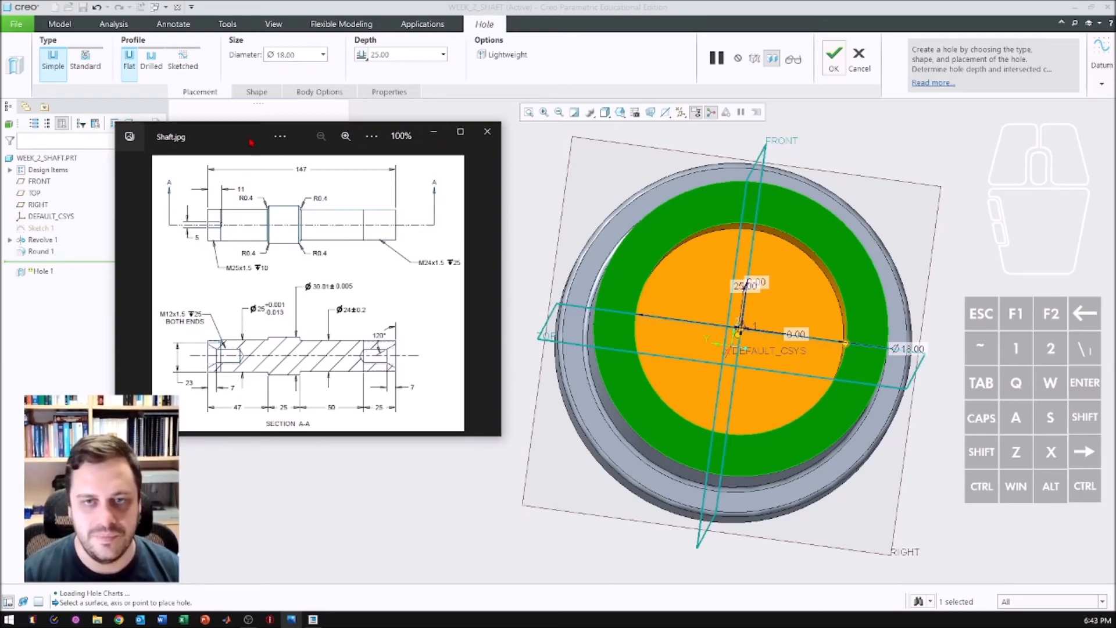
{"action": "left_click_drag", "start_coordinate": [250, 142], "coordinate": [0, 180]}
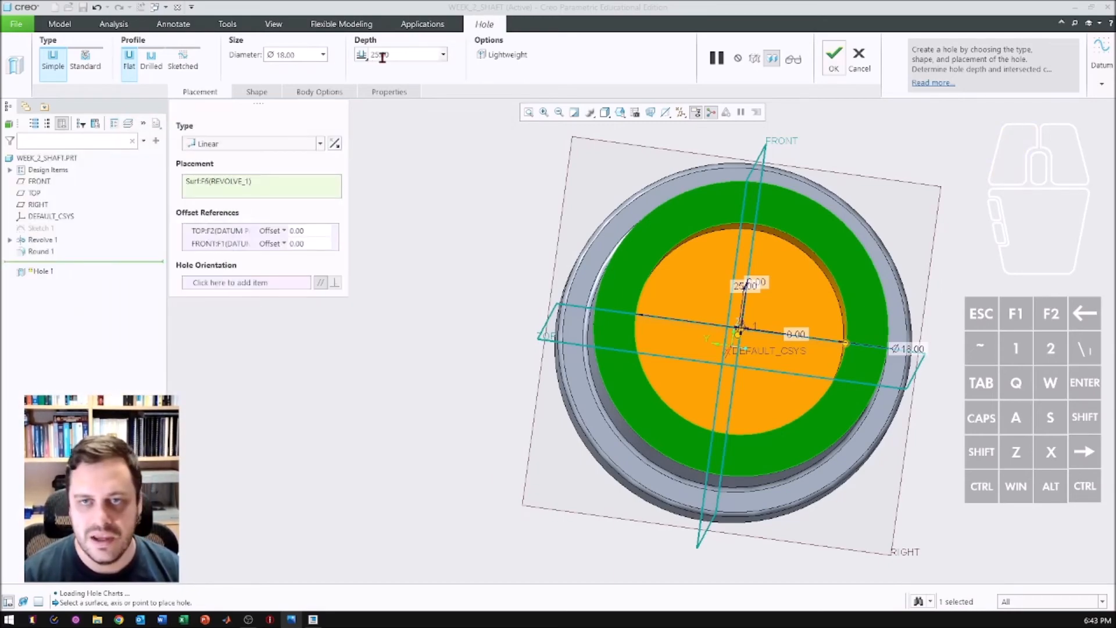
Set the hole's diameter to 12 mm and complete the hole
{"action": "double_click", "coordinate": [290, 55]}
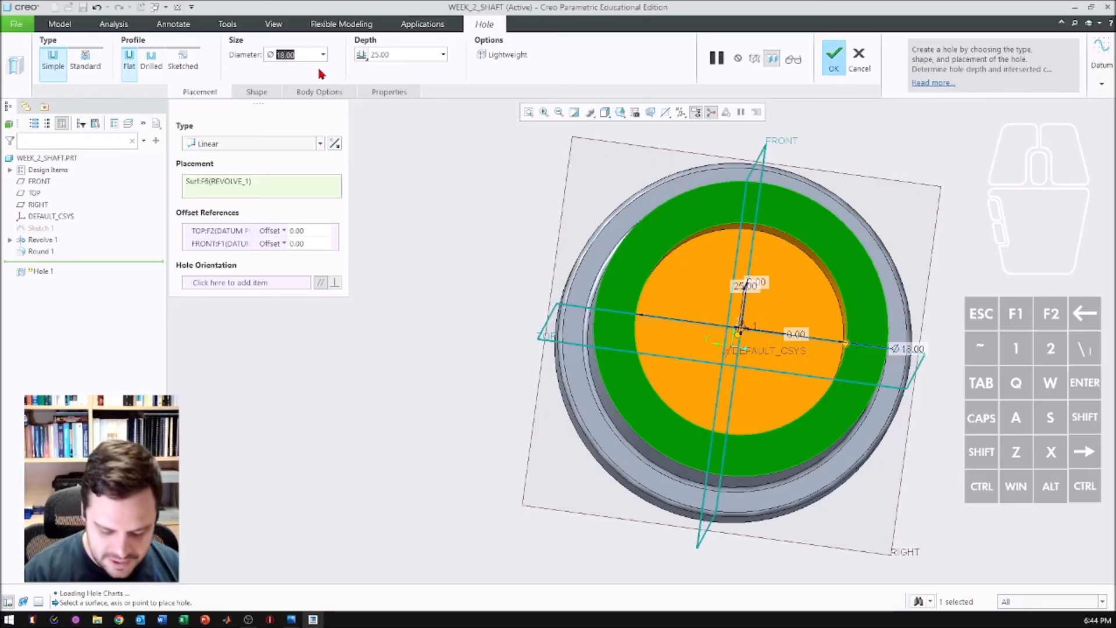
{"action": "type", "text": "12"}
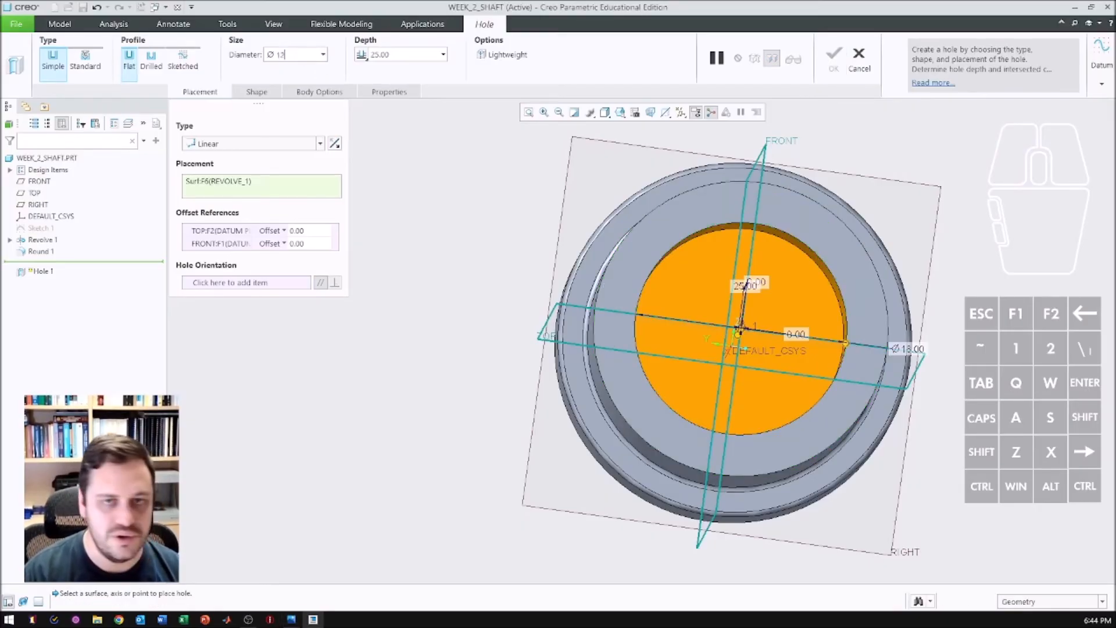
{"action": "key", "text": "Return"}
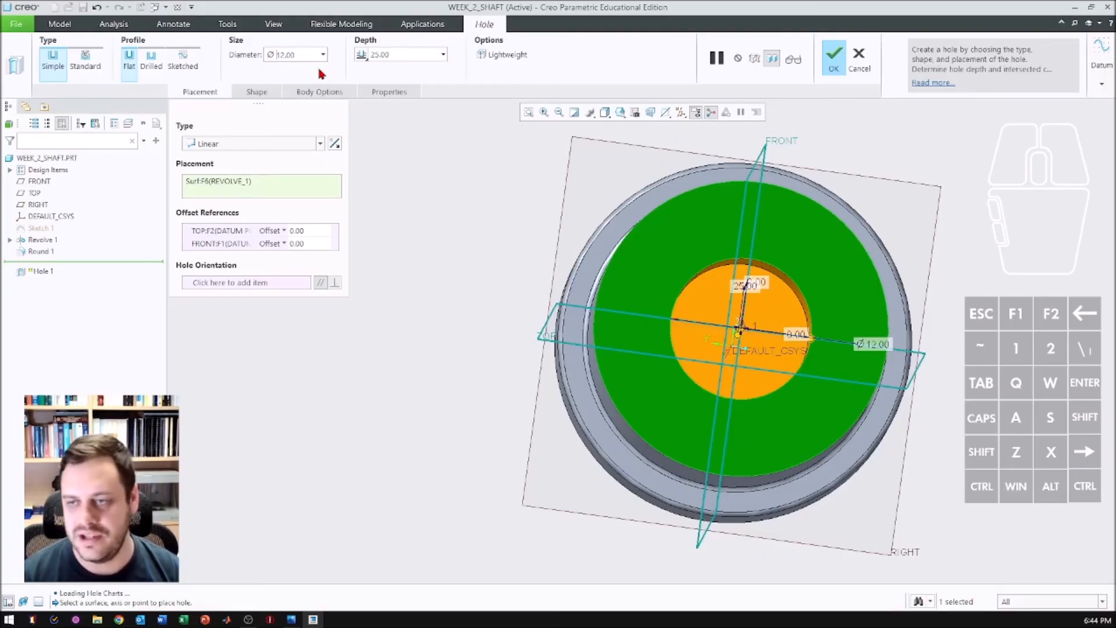
{"action": "middle_click_drag", "start_coordinate": [826, 348], "coordinate": [654, 294]}
{"action": "scroll", "coordinate": [636, 294], "scroll_direction": "up", "scroll_amount": 5}
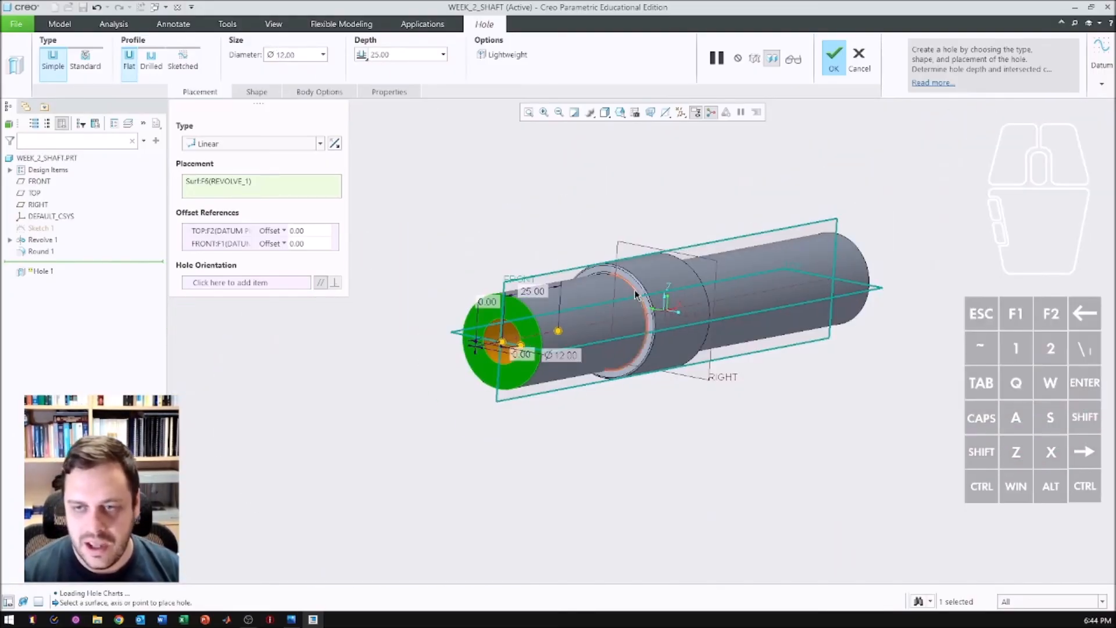
{"action": "left_click", "coordinate": [834, 61]}
Start a datum plane offset from the drilled end face, pulled about 26 mm along the shaft
{"action": "middle_click_drag", "start_coordinate": [554, 348], "coordinate": [530, 346]}
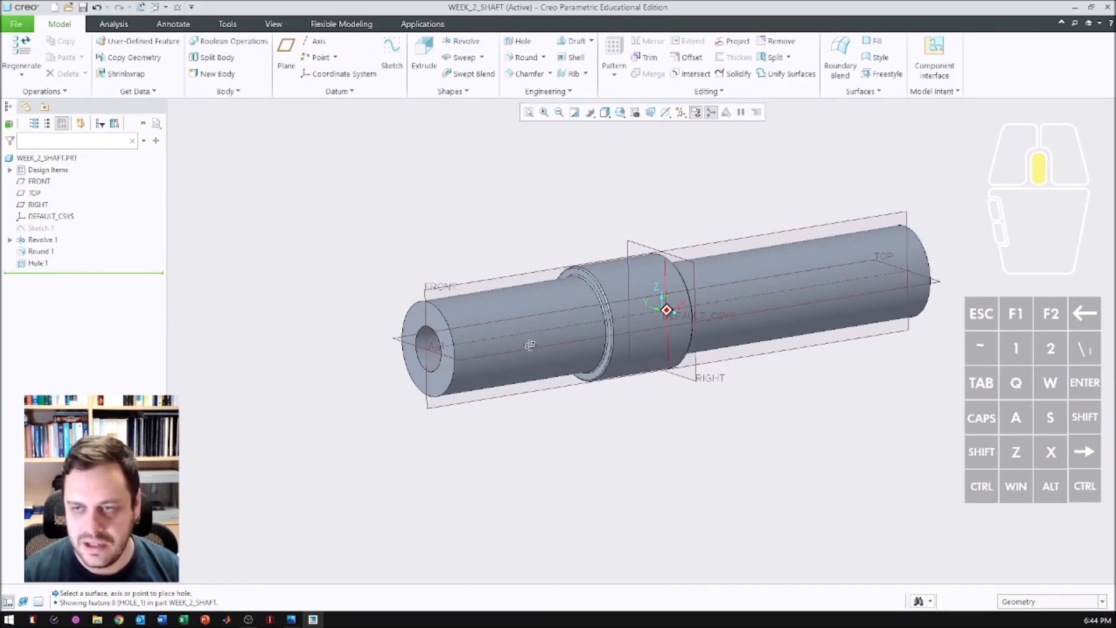
{"action": "scroll", "coordinate": [369, 316], "scroll_direction": "up", "scroll_amount": 2}
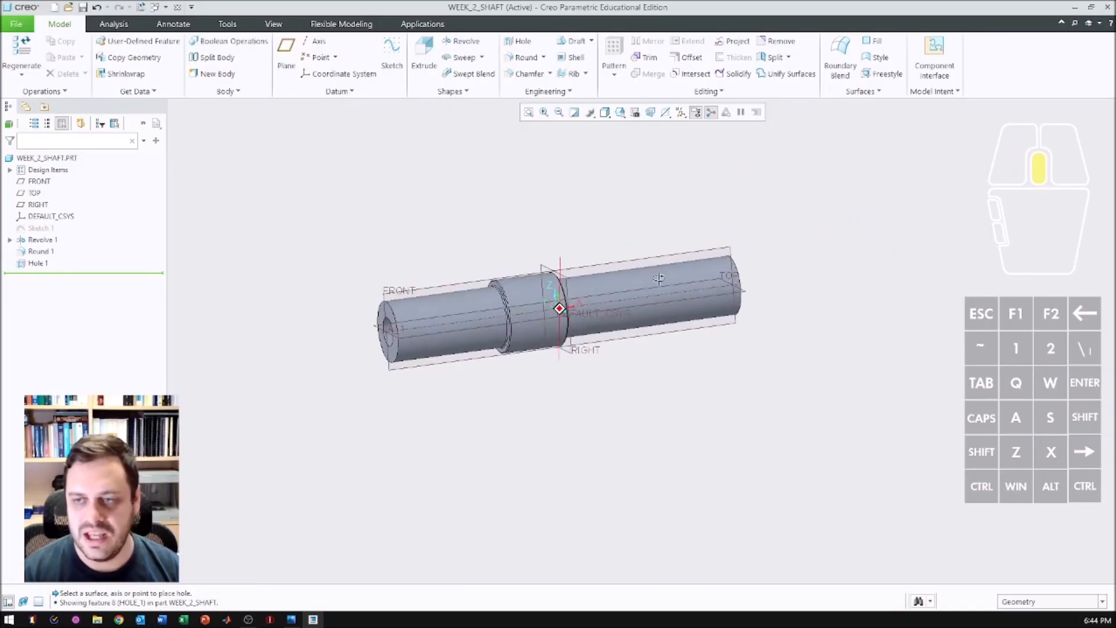
{"action": "middle_click_drag", "start_coordinate": [661, 279], "coordinate": [704, 276]}
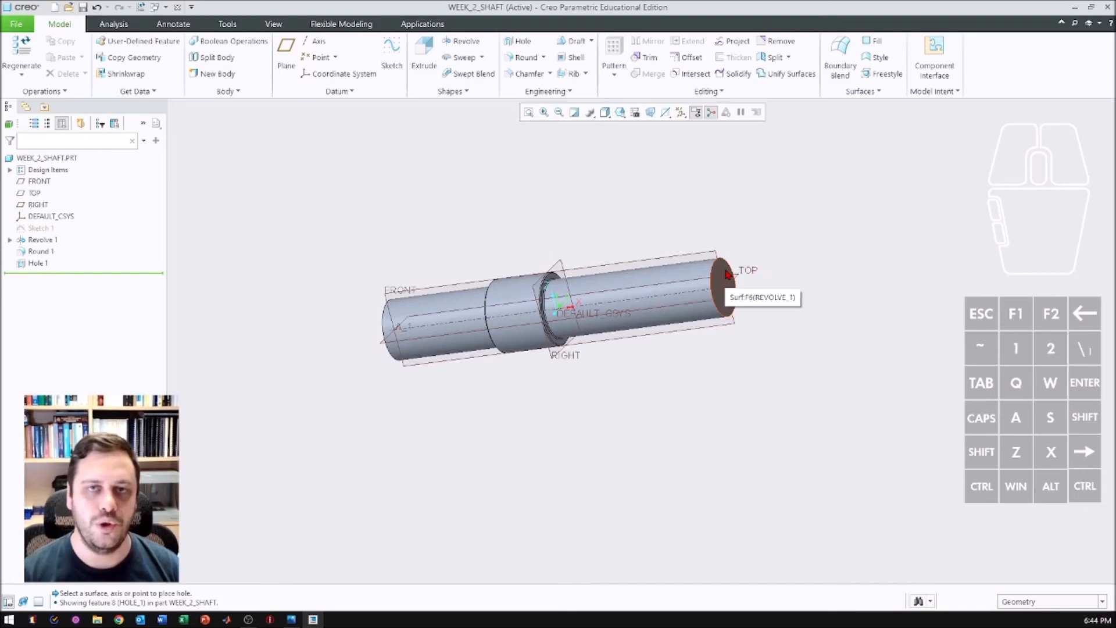
{"action": "middle_click_drag", "start_coordinate": [447, 358], "coordinate": [545, 320]}
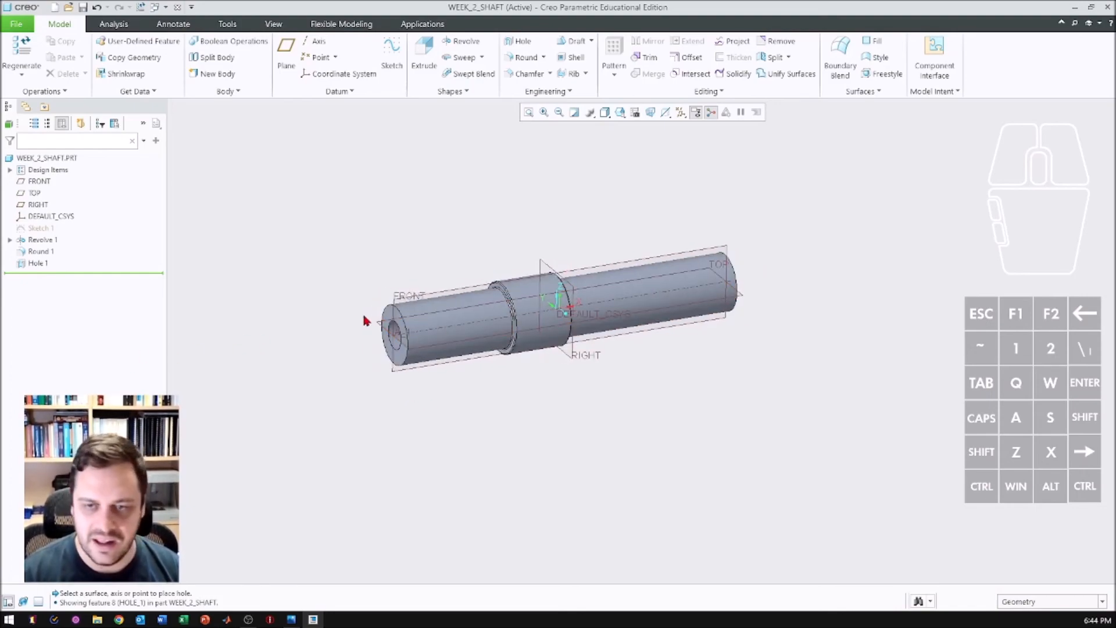
{"action": "scroll", "coordinate": [367, 313], "scroll_direction": "down", "scroll_amount": 5}
{"action": "scroll", "coordinate": [340, 308], "scroll_direction": "up", "scroll_amount": 5}
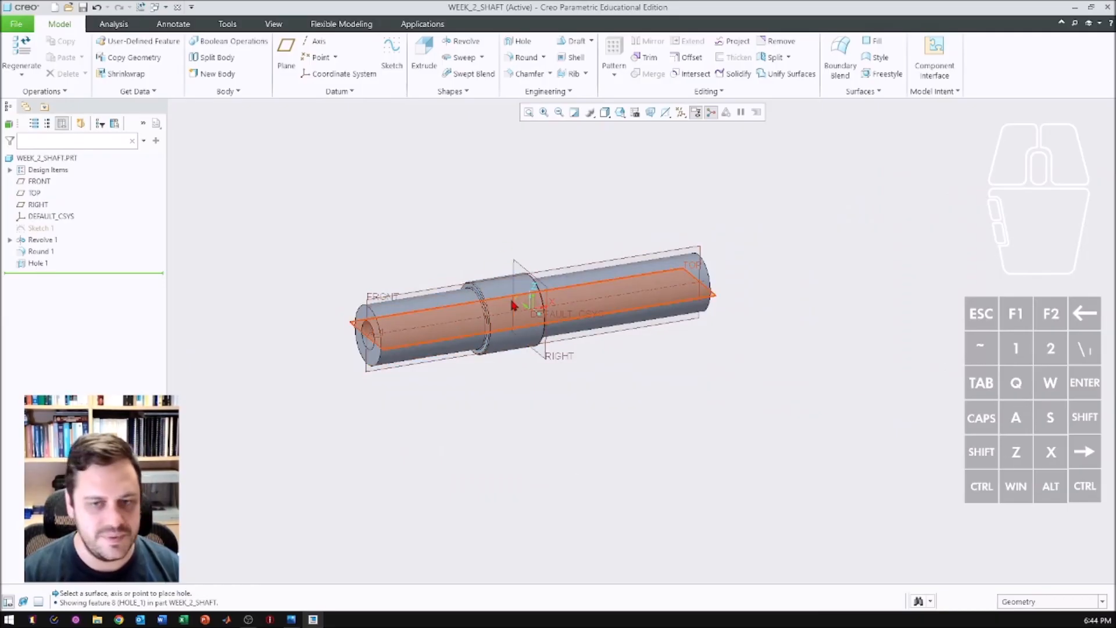
{"action": "scroll", "coordinate": [361, 323], "scroll_direction": "down", "scroll_amount": 5}
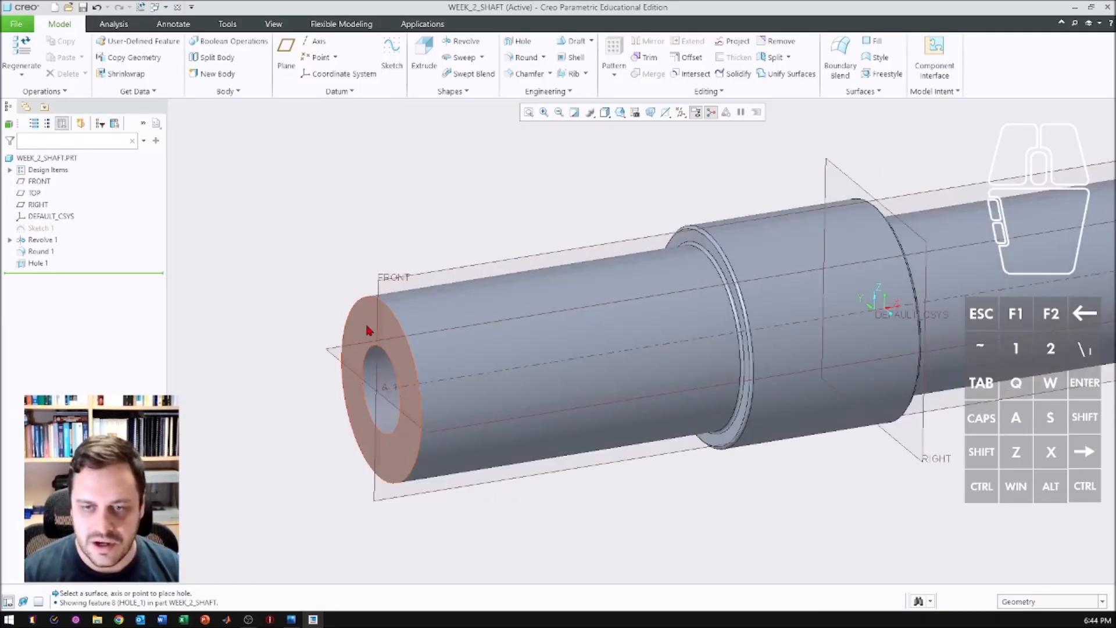
{"action": "left_click", "coordinate": [366, 327]}
{"action": "left_click", "coordinate": [285, 51]}
{"action": "left_click_drag", "start_coordinate": [382, 395], "coordinate": [621, 403]}
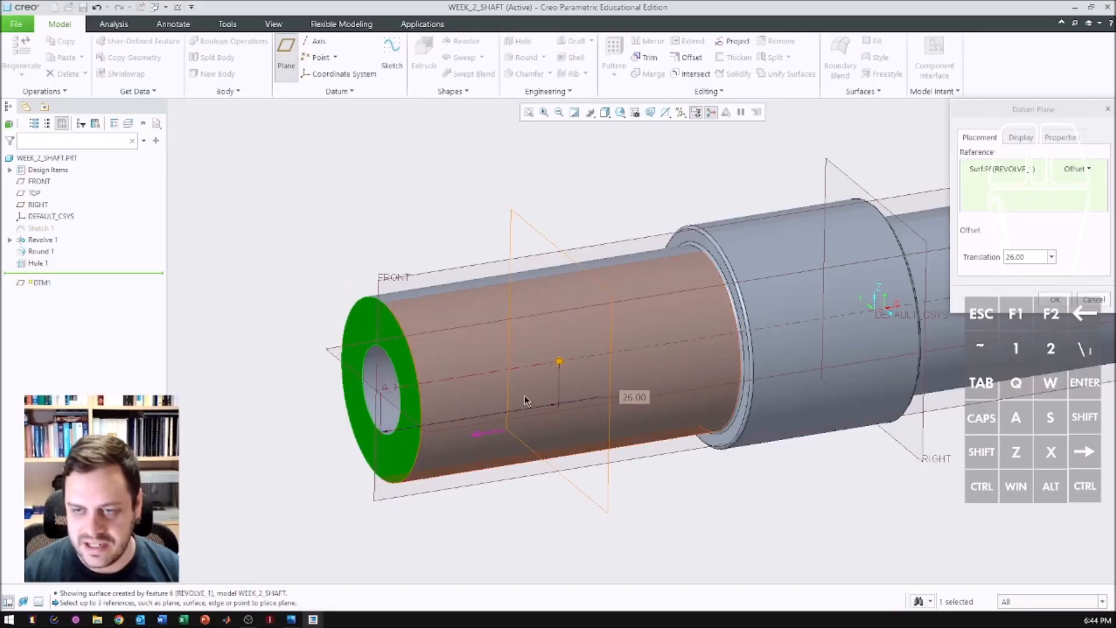
Set the datum plane's translation to 47+25+50+25 so that it lies at the shaft's opposite end face
{"action": "scroll", "coordinate": [452, 388], "scroll_direction": "down", "scroll_amount": 2}
{"action": "left_click", "coordinate": [1028, 257]}
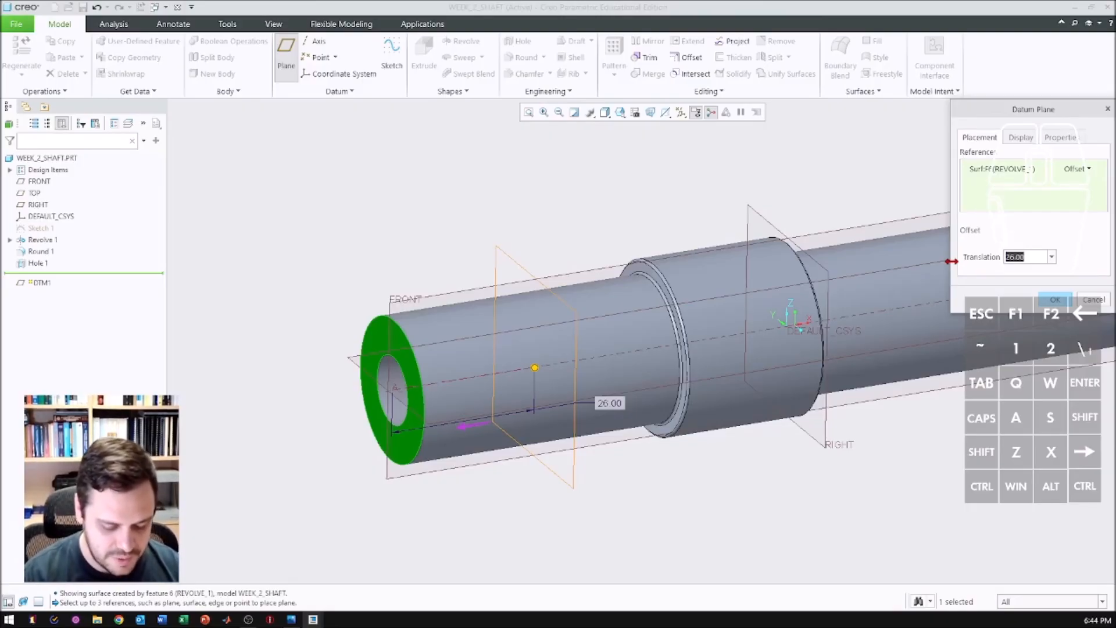
{"action": "type", "text": "47"}
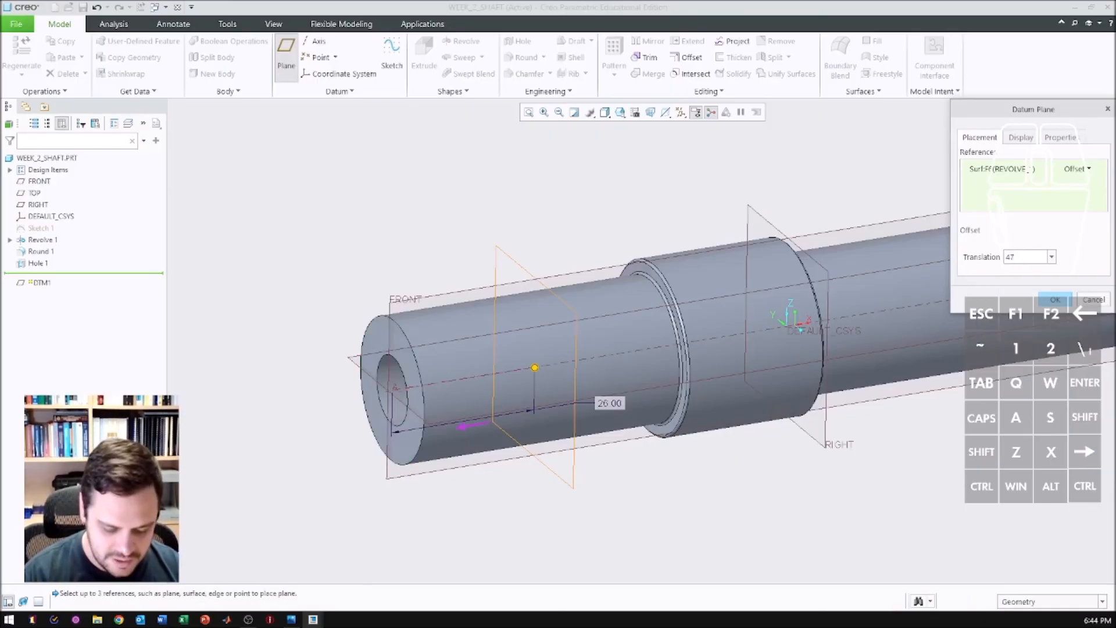
{"action": "type", "text": "+25"}
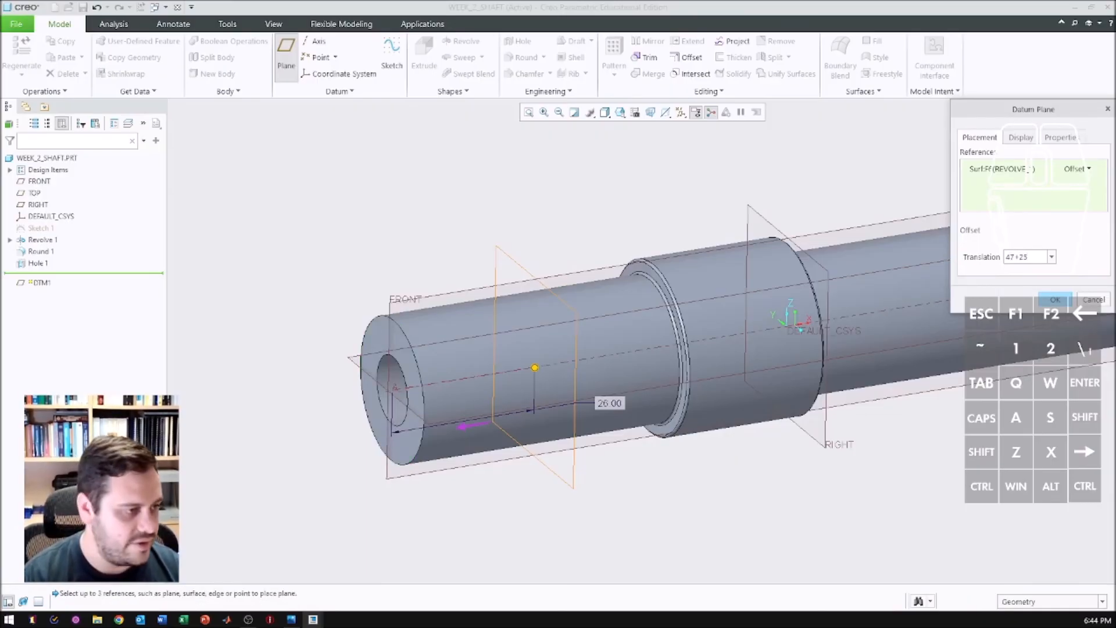
{"action": "type", "text": "+50+25"}
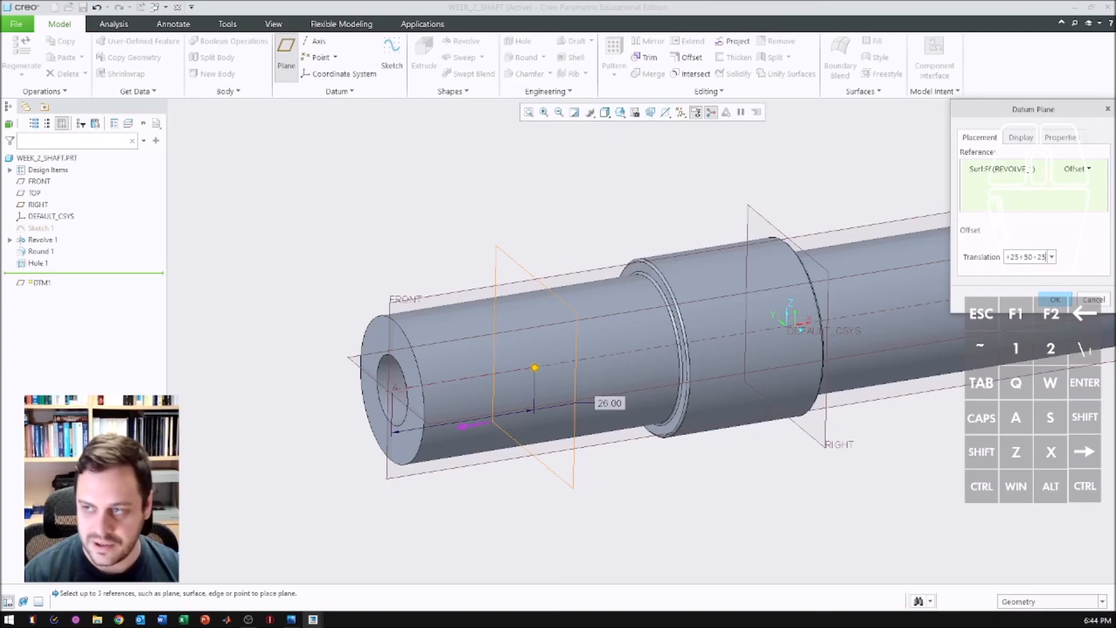
{"action": "key", "text": "Return"}
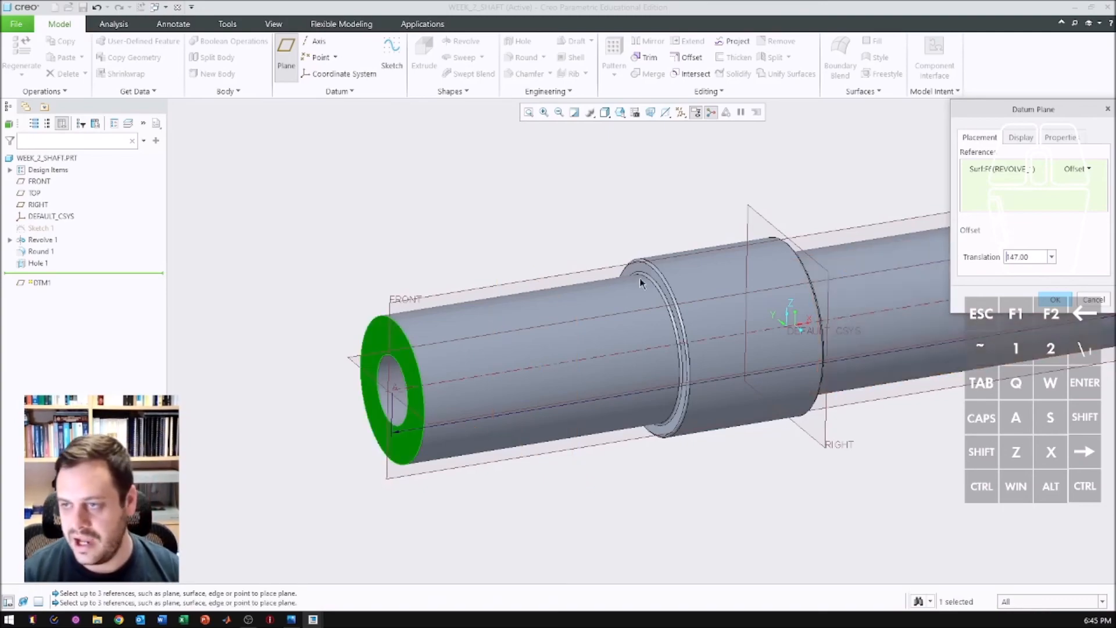
{"action": "scroll", "coordinate": [607, 259], "scroll_direction": "down", "scroll_amount": 3}
{"action": "scroll", "coordinate": [710, 247], "scroll_direction": "down", "scroll_amount": 5}
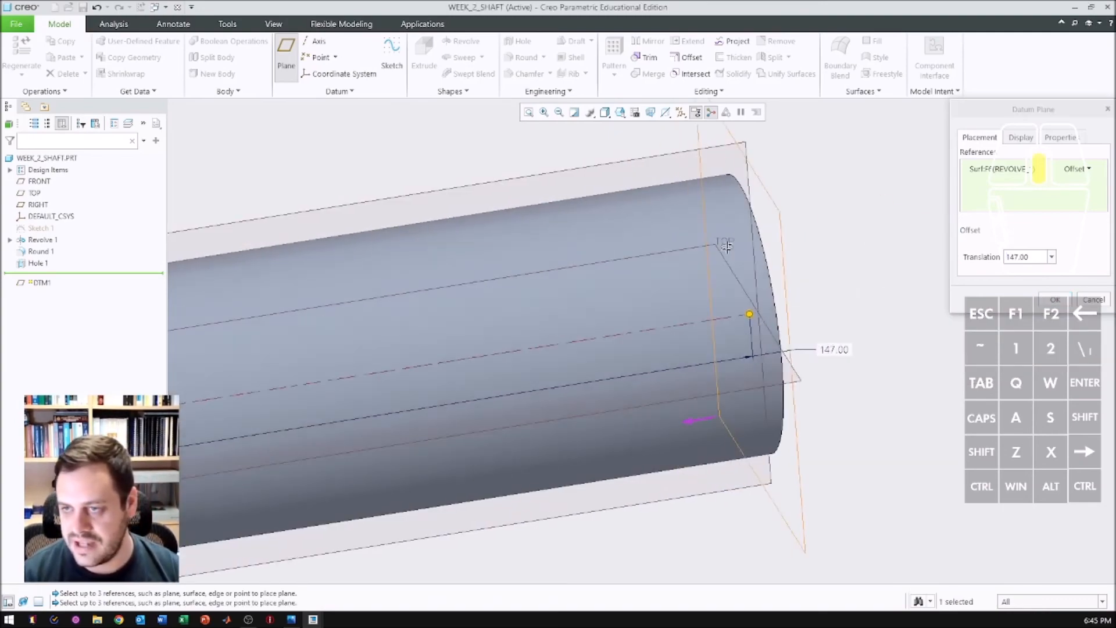
Set the datum plane's translation to 147.00/2 so that it lies midway along the shaft, and complete the plane
{"action": "middle_click_drag", "start_coordinate": [711, 247], "coordinate": [730, 244]}
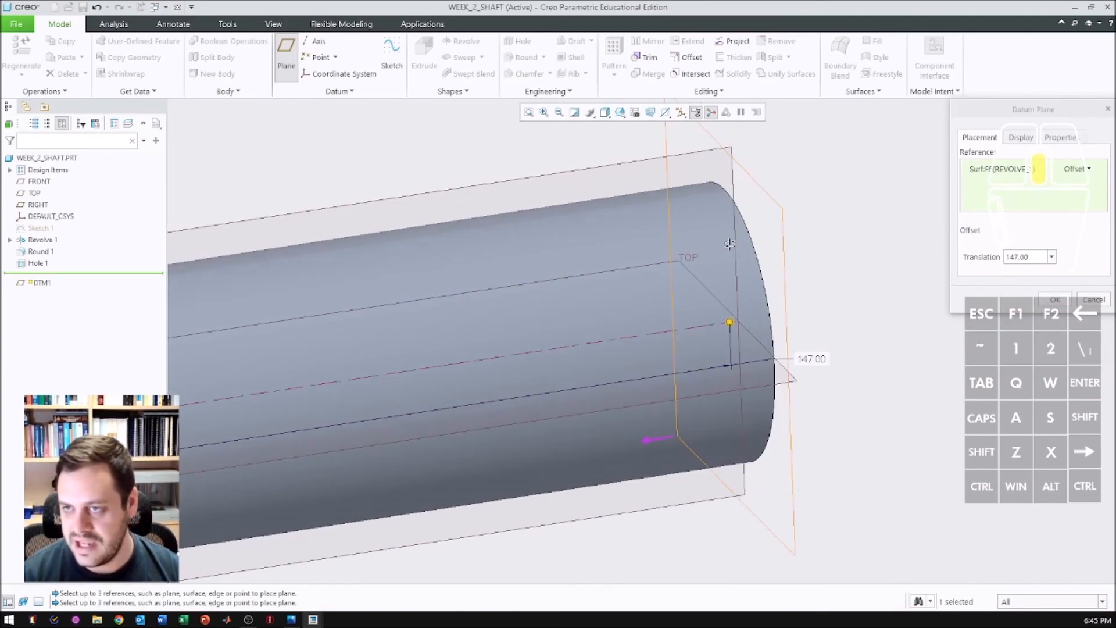
{"action": "left_click", "coordinate": [1033, 257]}
{"action": "left_click", "coordinate": [1036, 258]}
{"action": "type", "text": "/2"}
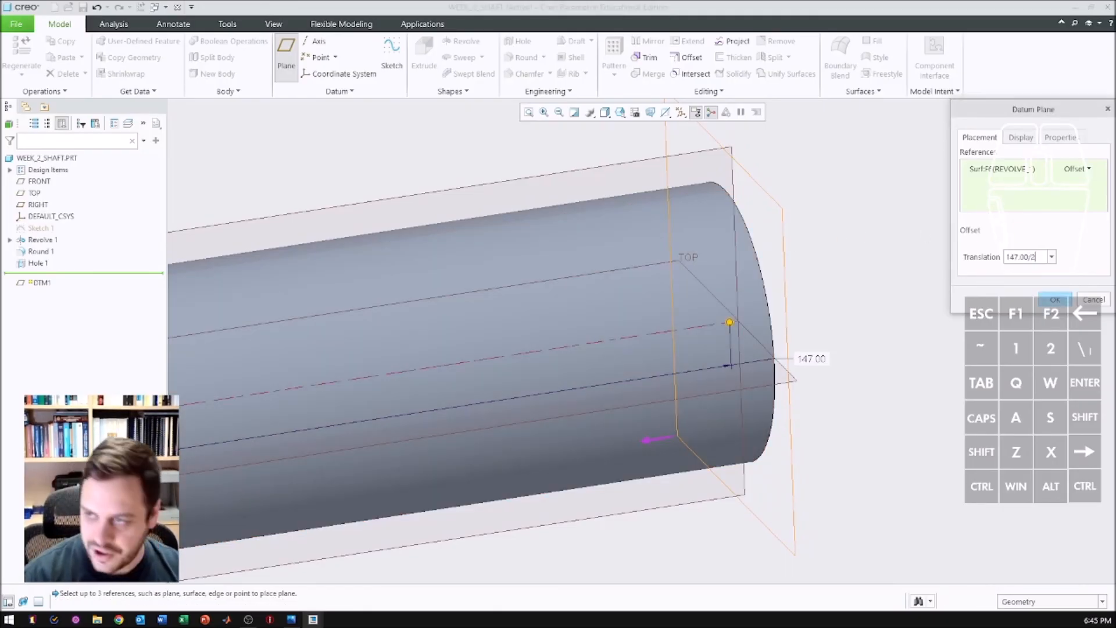
{"action": "key", "text": "Return"}
{"action": "scroll", "coordinate": [553, 324], "scroll_direction": "up", "scroll_amount": 3}
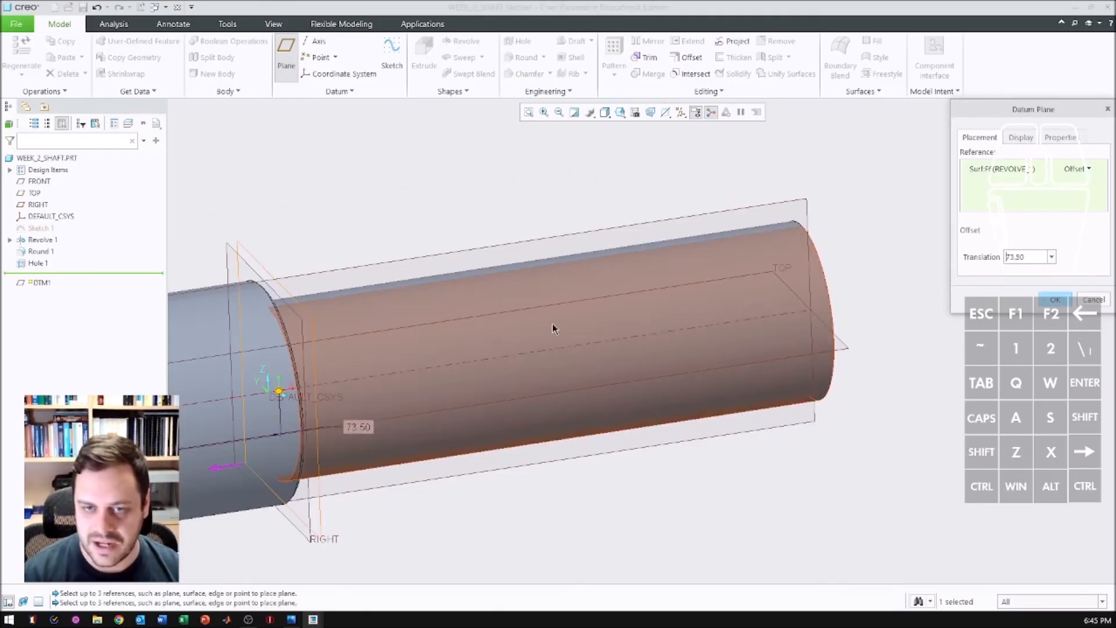
{"action": "scroll", "coordinate": [414, 271], "scroll_direction": "down", "scroll_amount": 5}
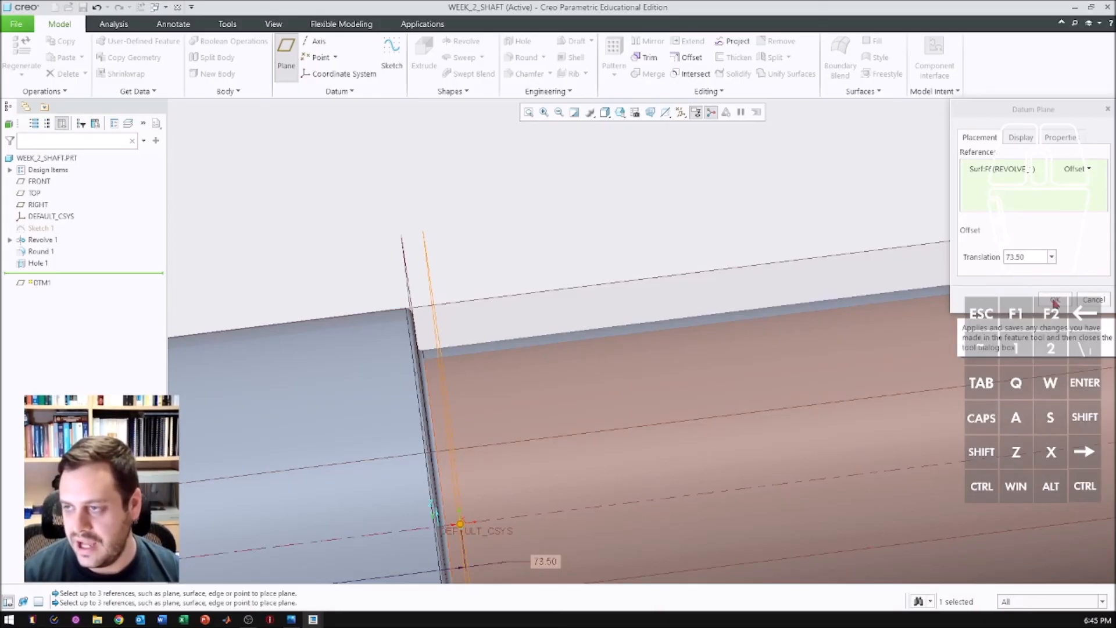
{"action": "left_click", "coordinate": [1055, 301]}
{"action": "scroll", "coordinate": [643, 254], "scroll_direction": "up", "scroll_amount": 4}
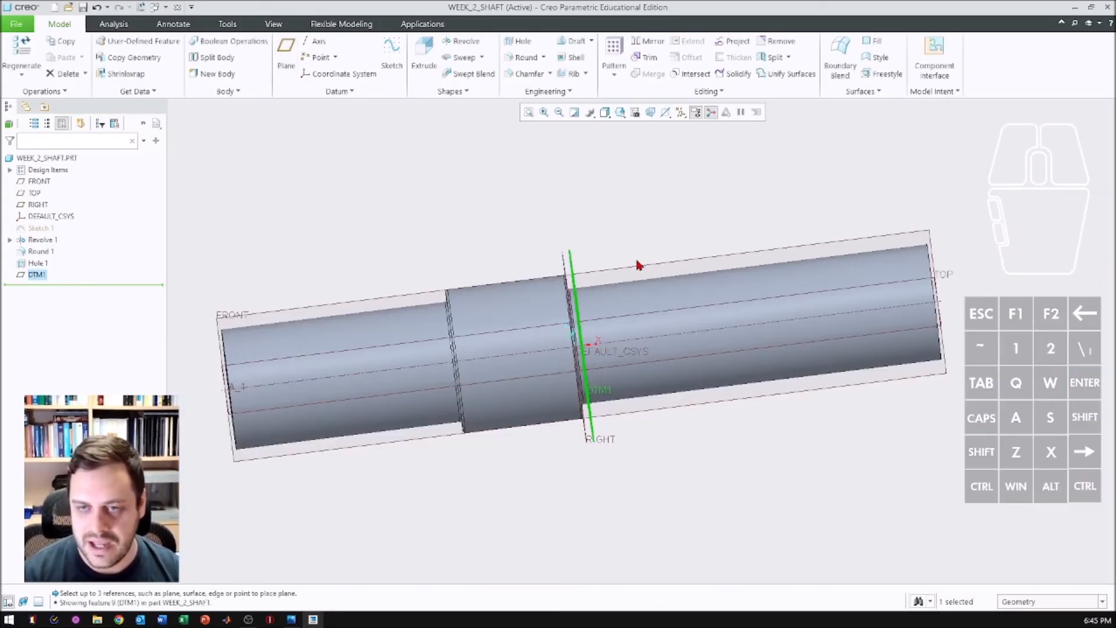
{"action": "left_click", "coordinate": [272, 252]}
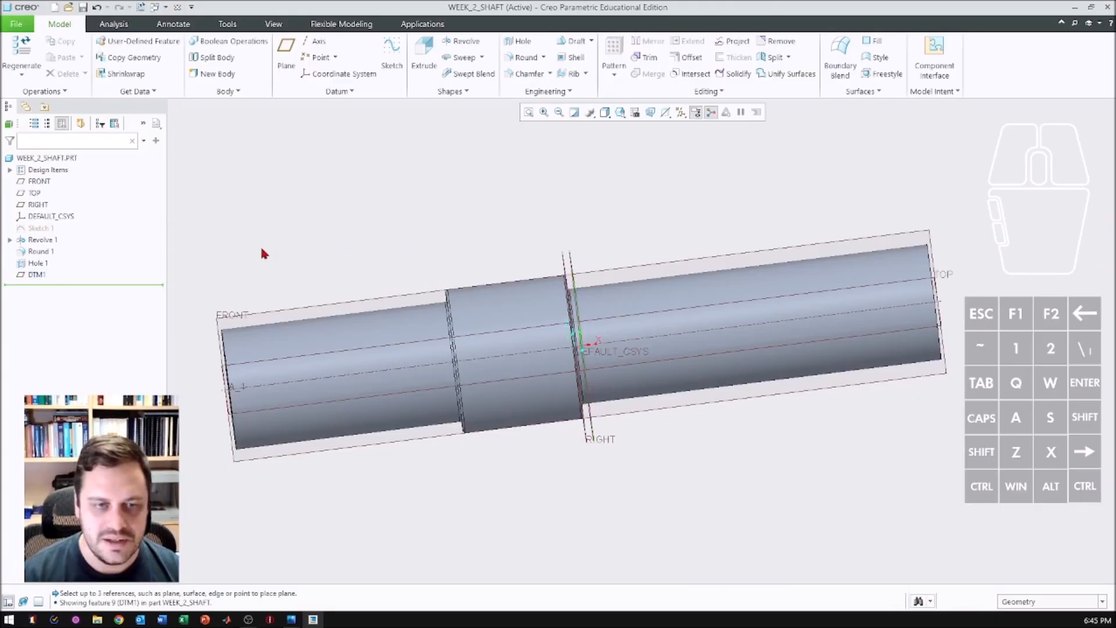
Mirror the end hole about the new mid-length datum plane DTM1 to the shaft's opposite end
{"action": "left_click", "coordinate": [36, 265]}
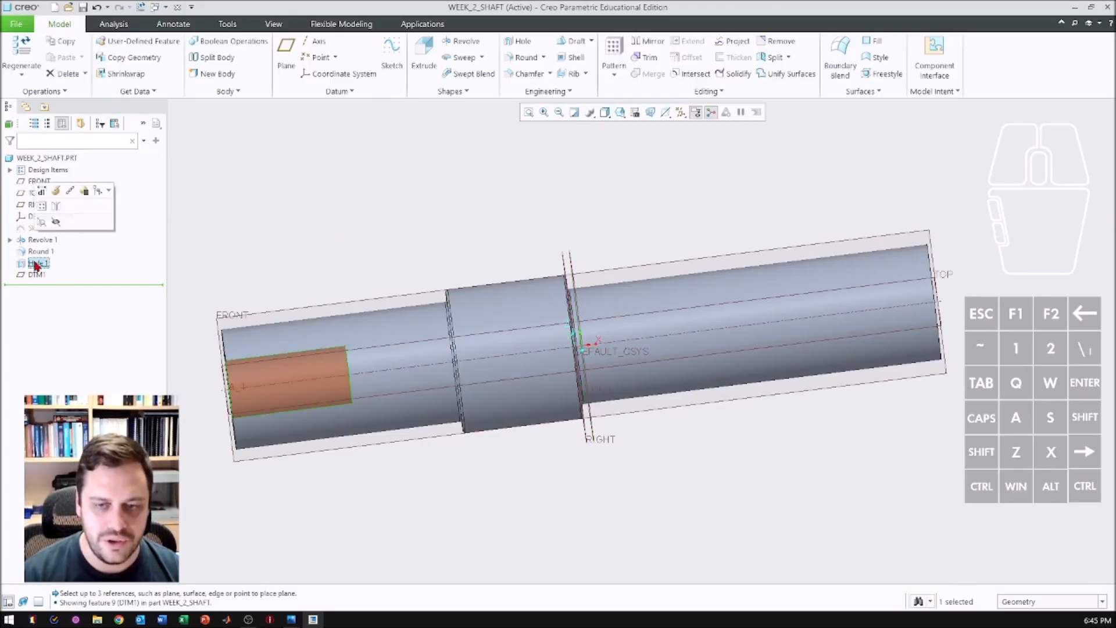
{"action": "left_click", "coordinate": [645, 42]}
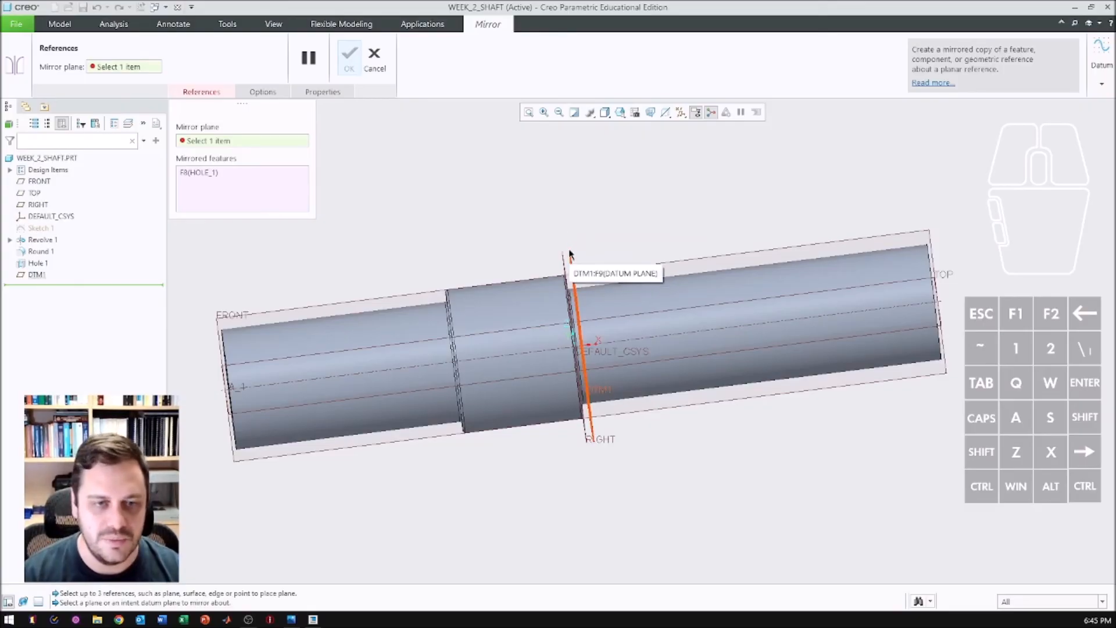
{"action": "left_click", "coordinate": [36, 277]}
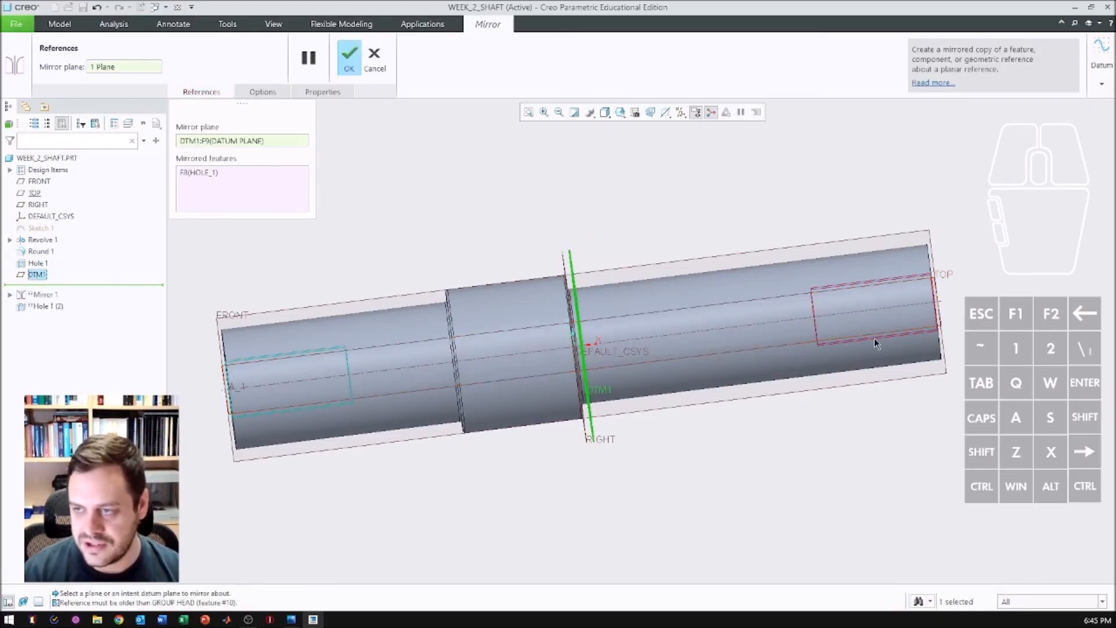
{"action": "left_click", "coordinate": [358, 71]}
{"action": "middle_click_drag", "start_coordinate": [832, 259], "coordinate": [669, 268]}
{"action": "left_click", "coordinate": [407, 263]}
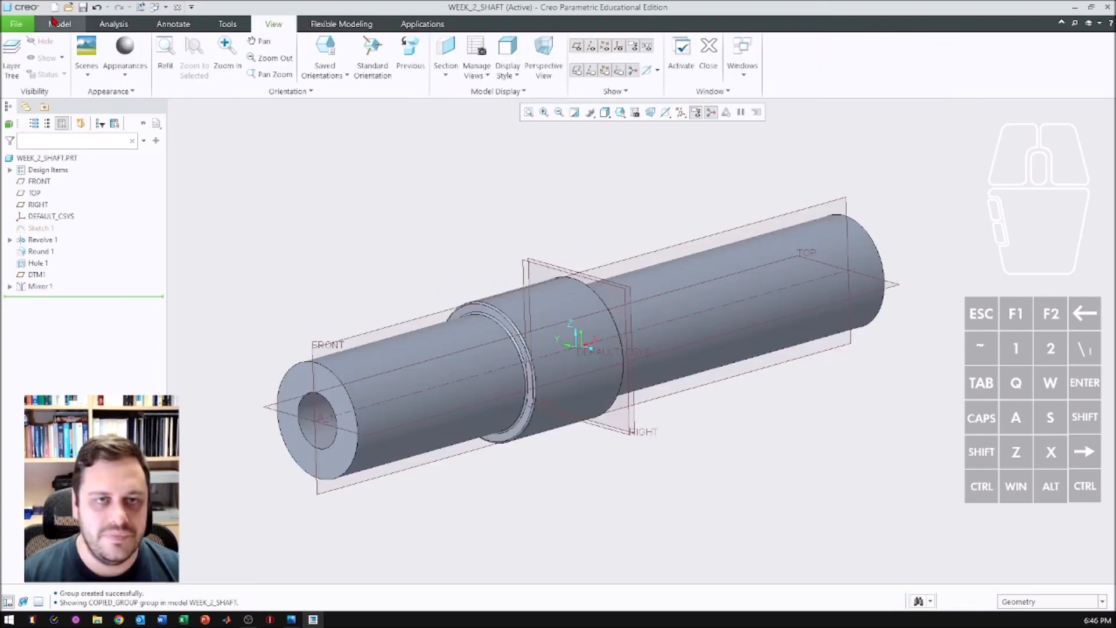
Examine Section A-A with the end holes in the Shaft.jpg drawing
{"action": "left_click", "coordinate": [55, 22]}
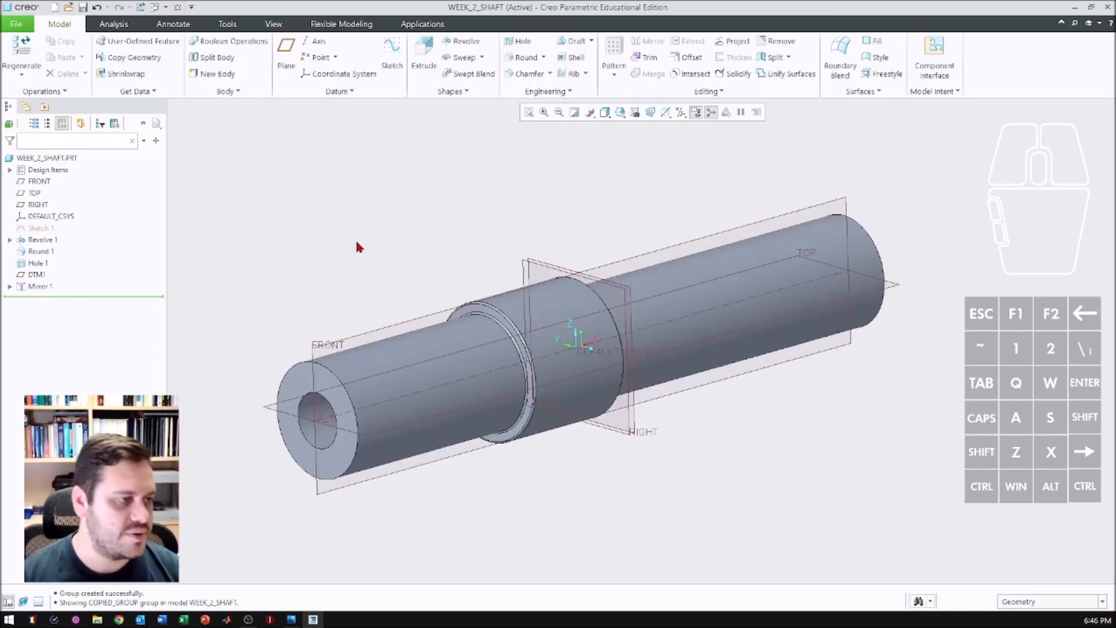
{"action": "left_click_drag", "start_coordinate": [0, 182], "coordinate": [262, 107]}
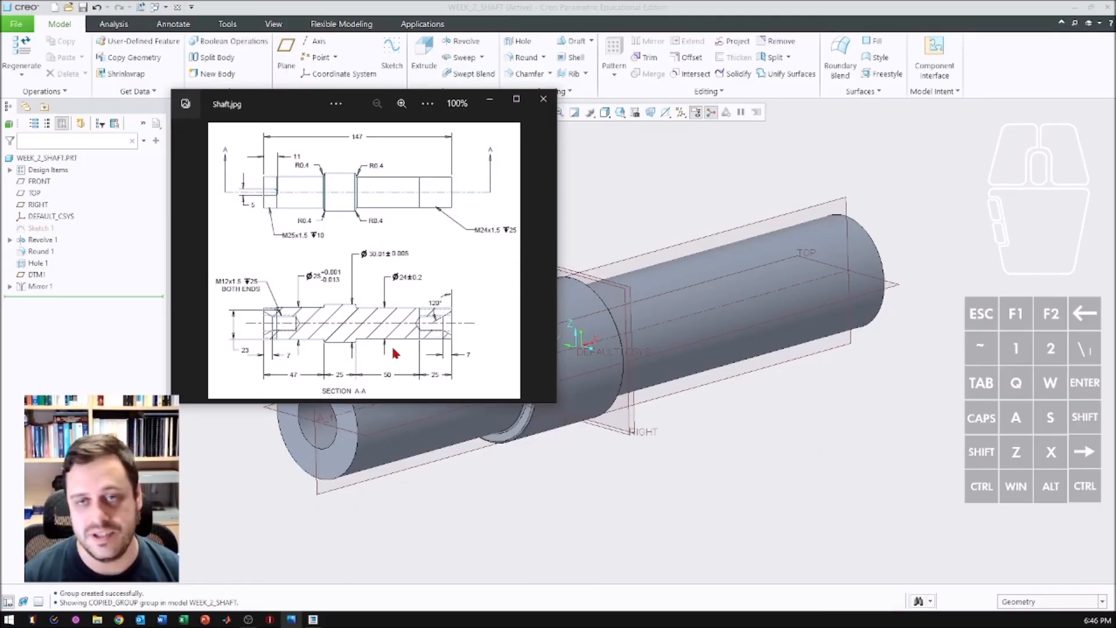
{"action": "left_click_drag", "start_coordinate": [291, 108], "coordinate": [0, 116]}
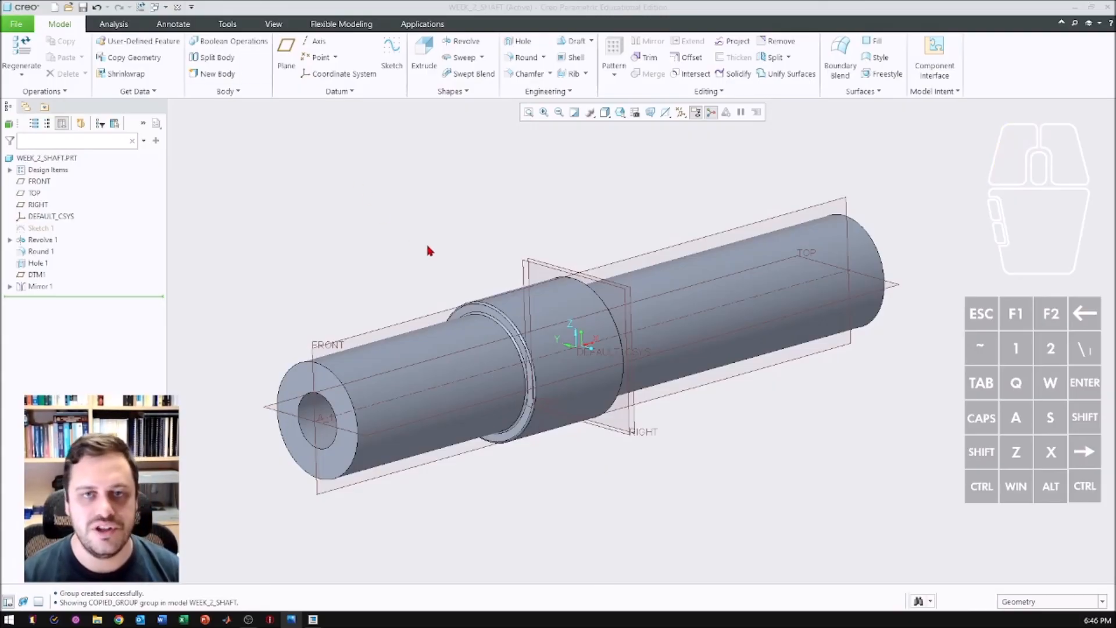
Create a planar section of the shaft on the FRONT datum plane and toggle Show Section for it
{"action": "left_click", "coordinate": [278, 29]}
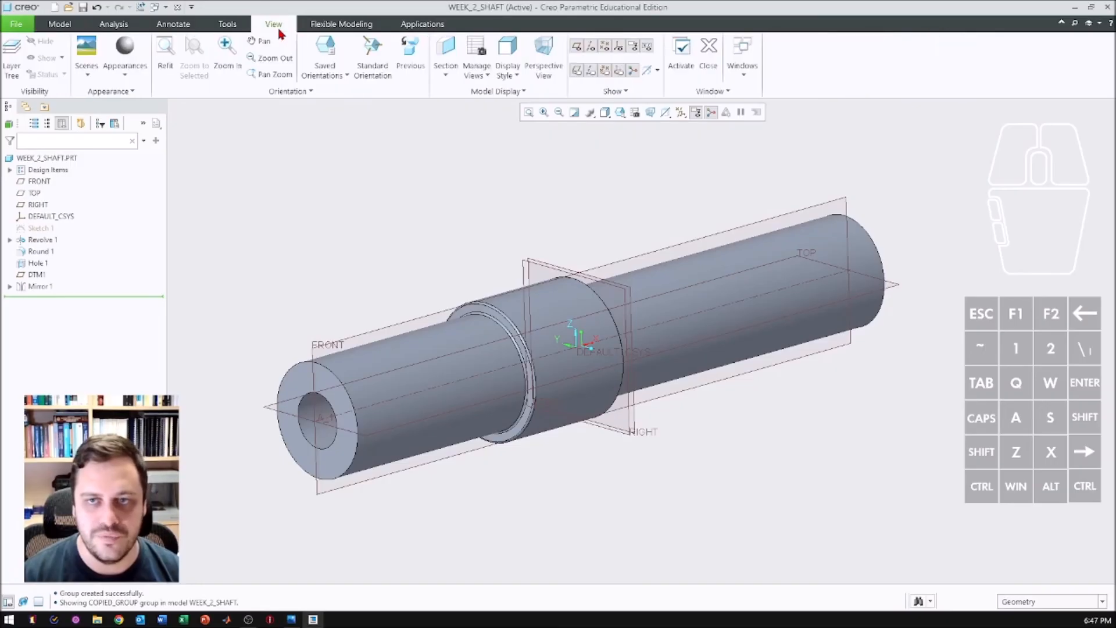
{"action": "left_click", "coordinate": [410, 325]}
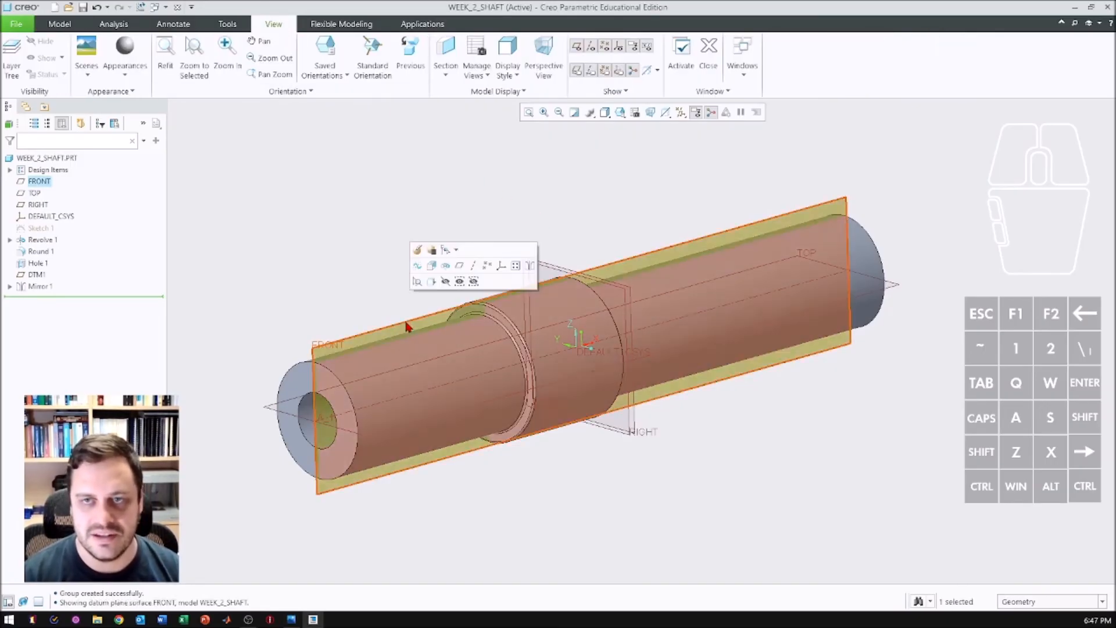
{"action": "left_click", "coordinate": [445, 52]}
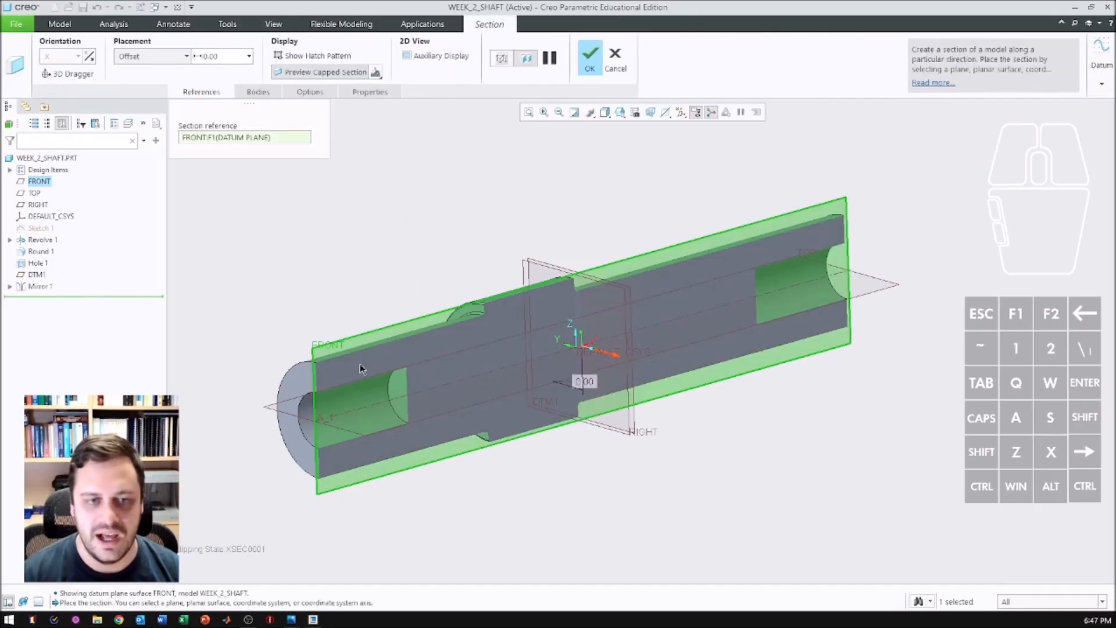
{"action": "left_click", "coordinate": [590, 57]}
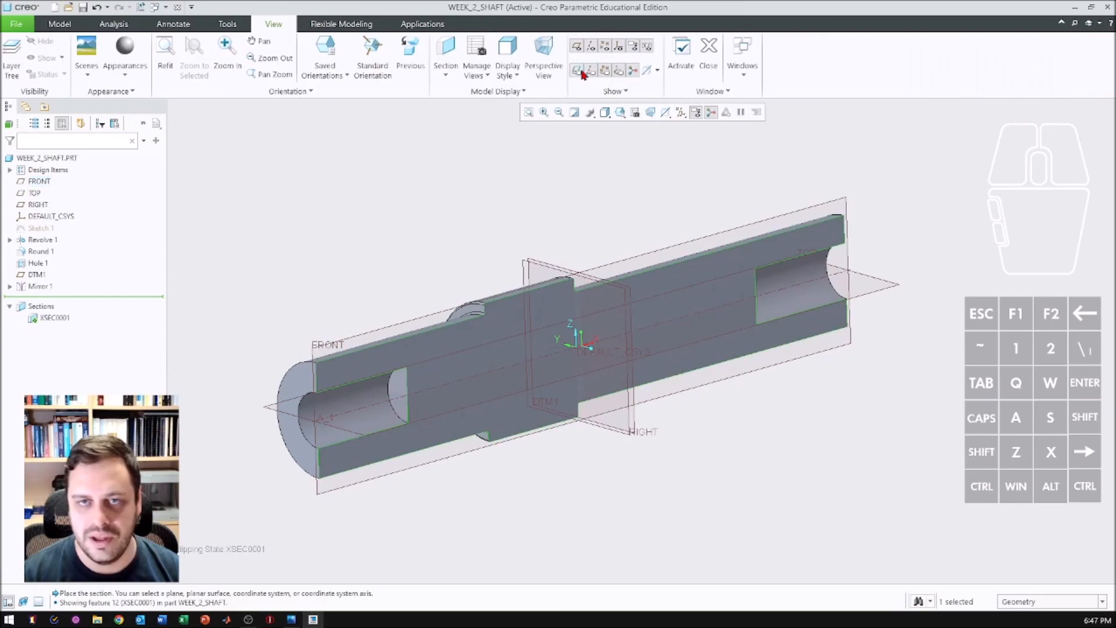
{"action": "middle_click_drag", "start_coordinate": [458, 345], "coordinate": [410, 327]}
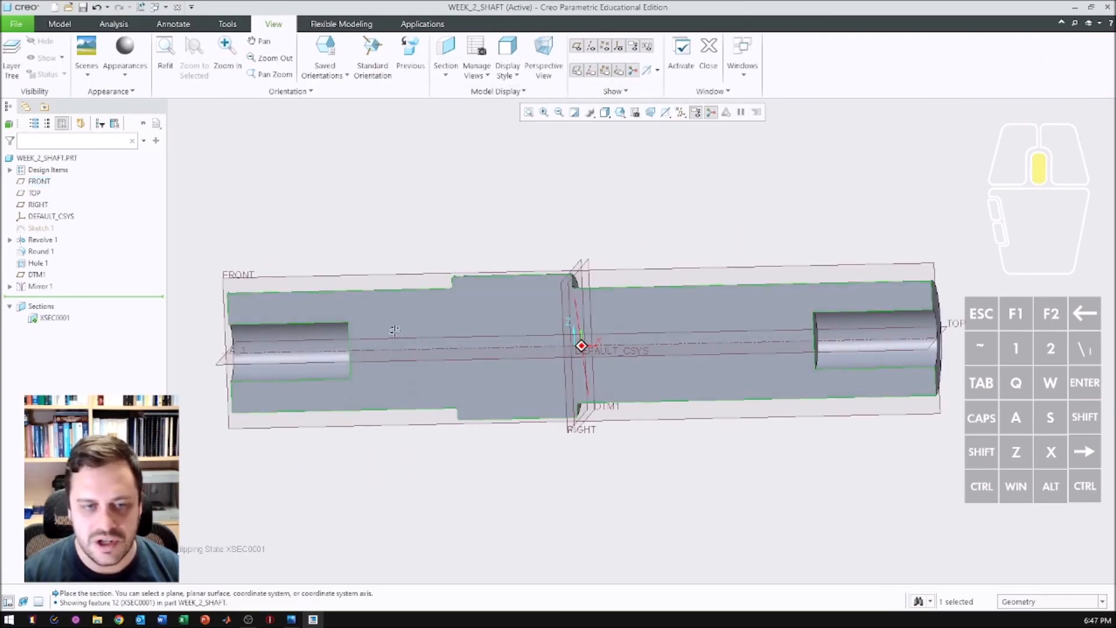
{"action": "right_click", "coordinate": [51, 323]}
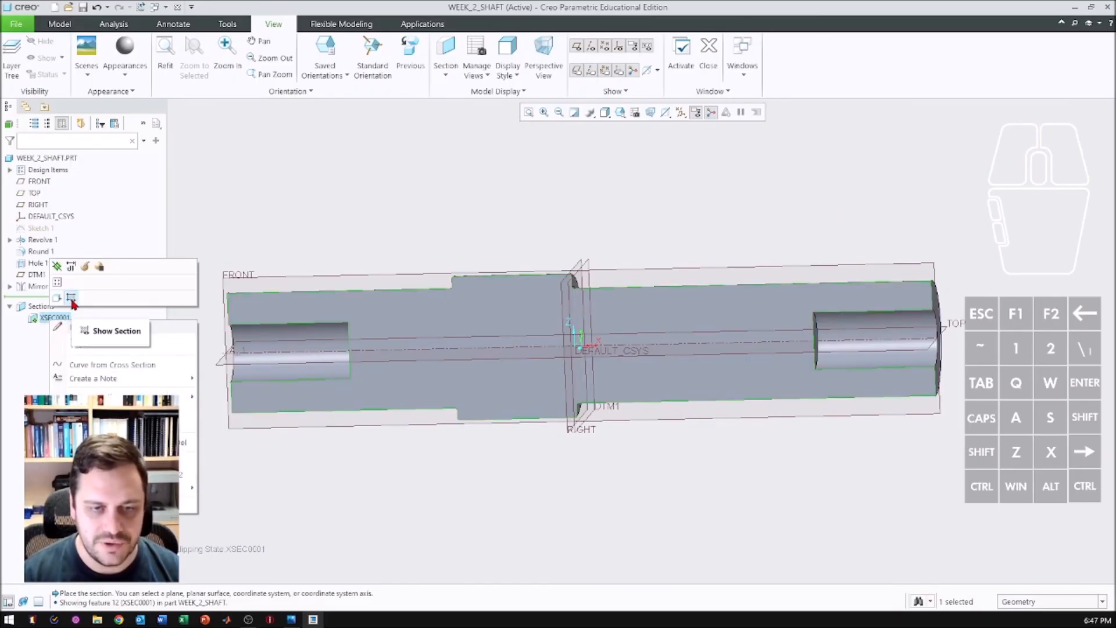
{"action": "left_click", "coordinate": [72, 299]}
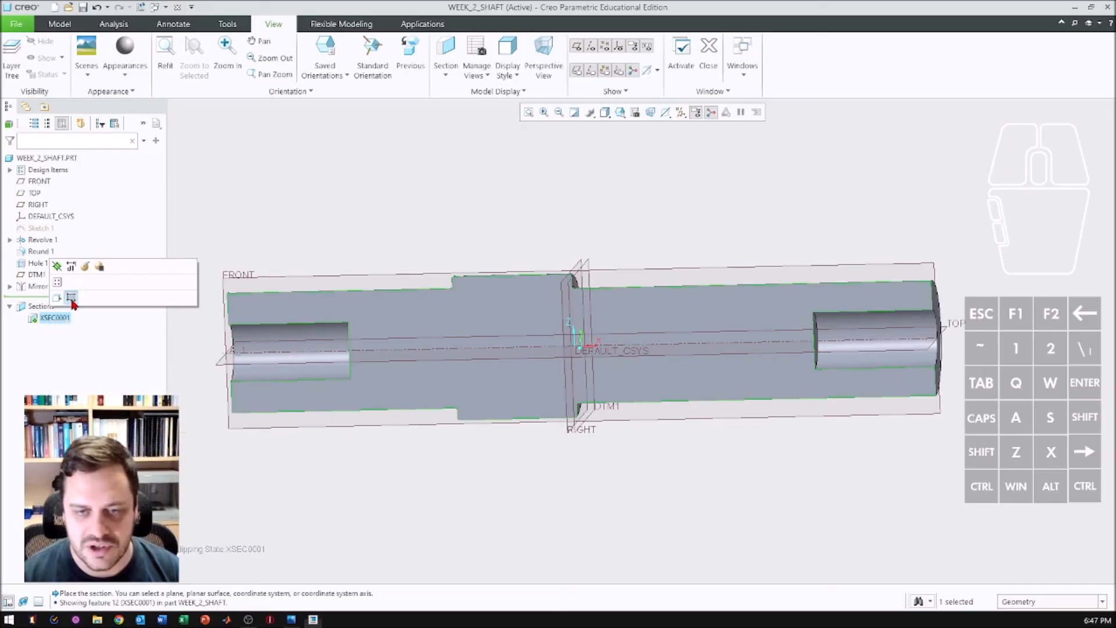